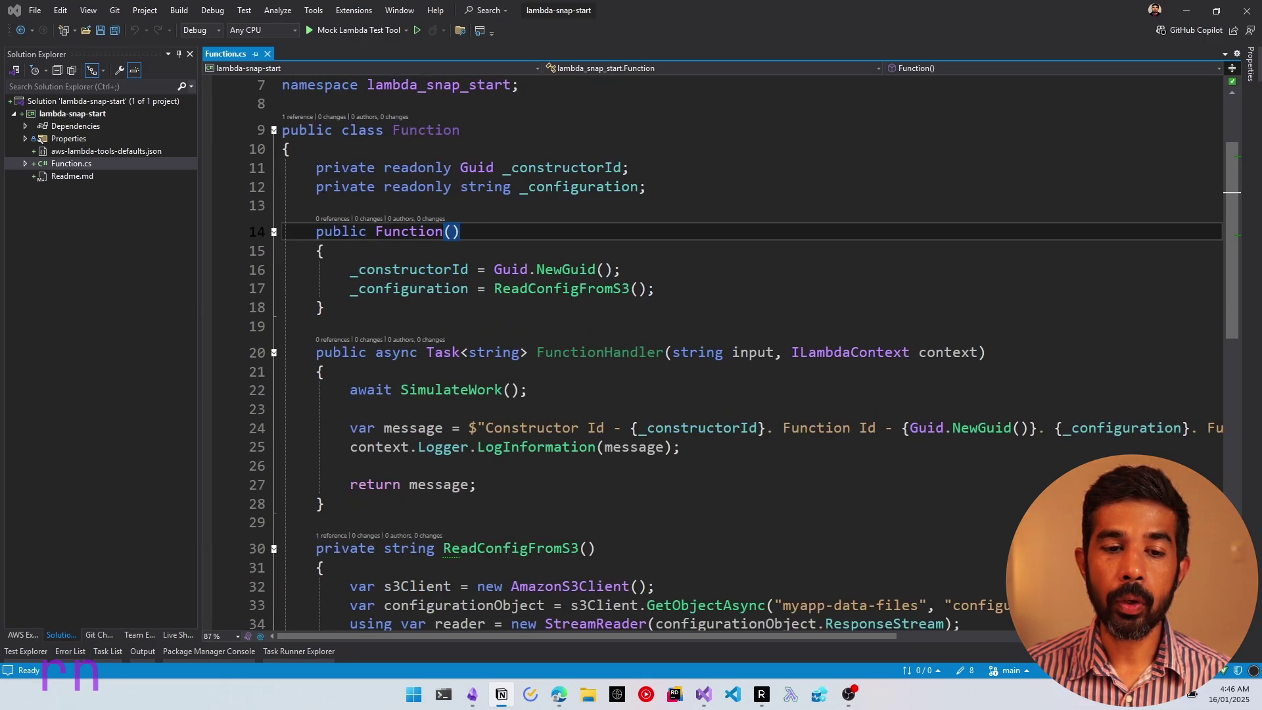
Step: Examine the constructor, FunctionHandler, ReadConfigFromS3 and SimulateWork methods in Function.cs, including the full log message line
scroll(717, 348, "down", 1)
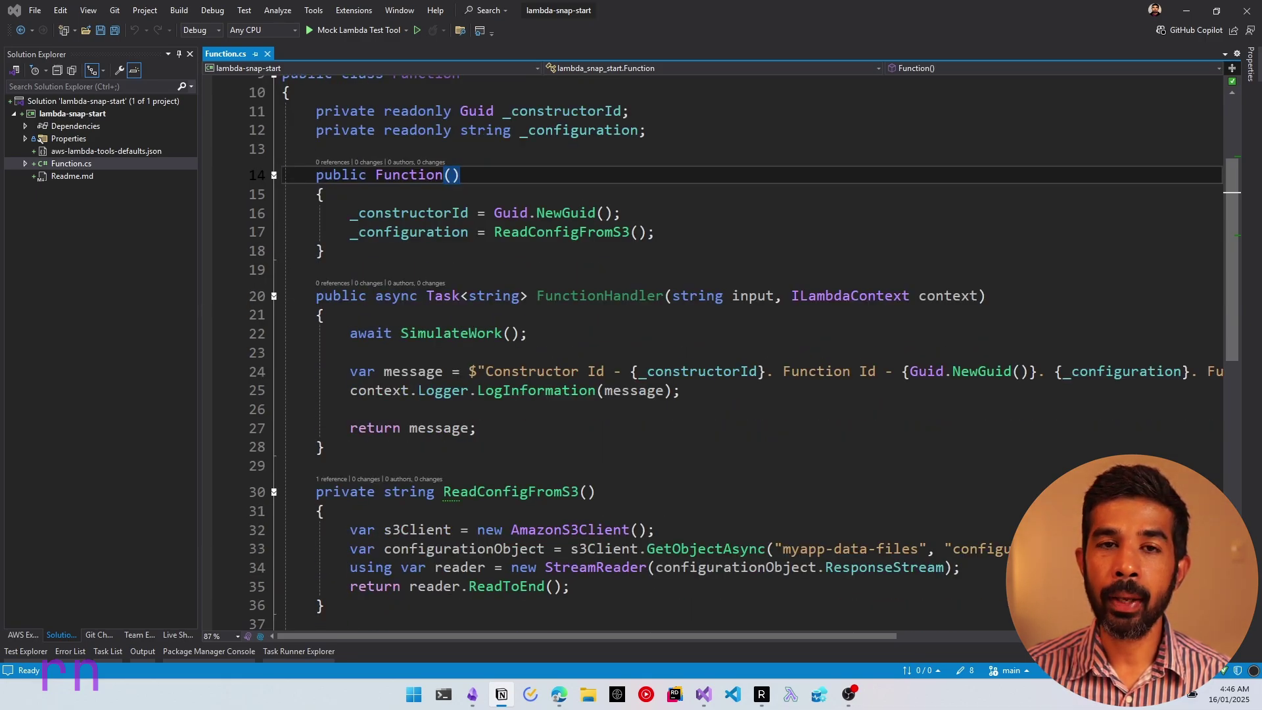
scroll(716, 349, "down", 4)
mouse_move(529, 462)
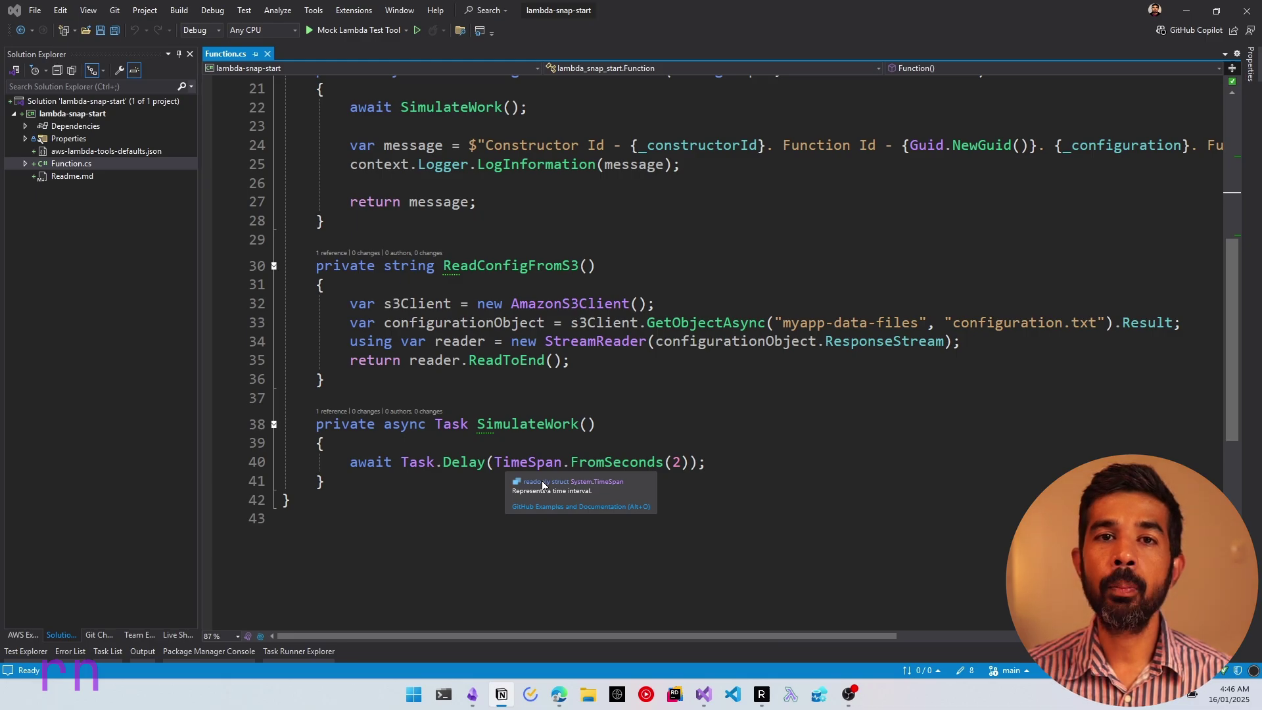
scroll(542, 480, "up", 2)
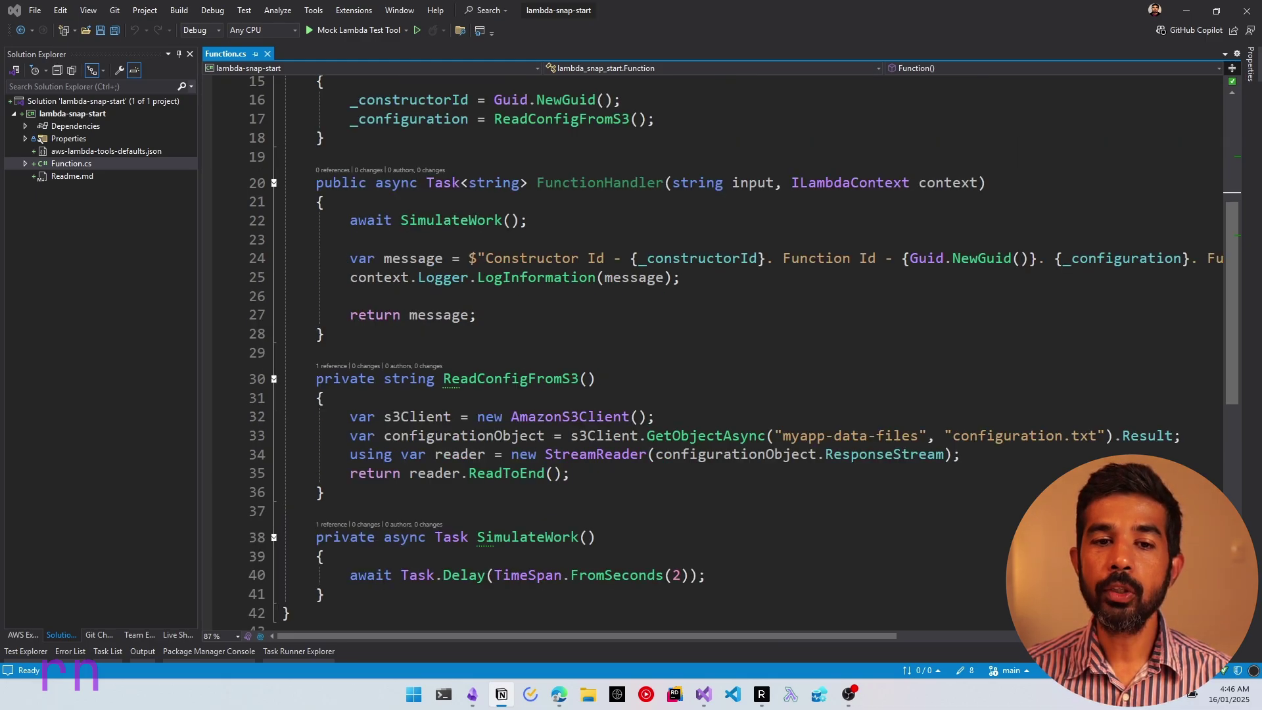
mouse_move(628, 275)
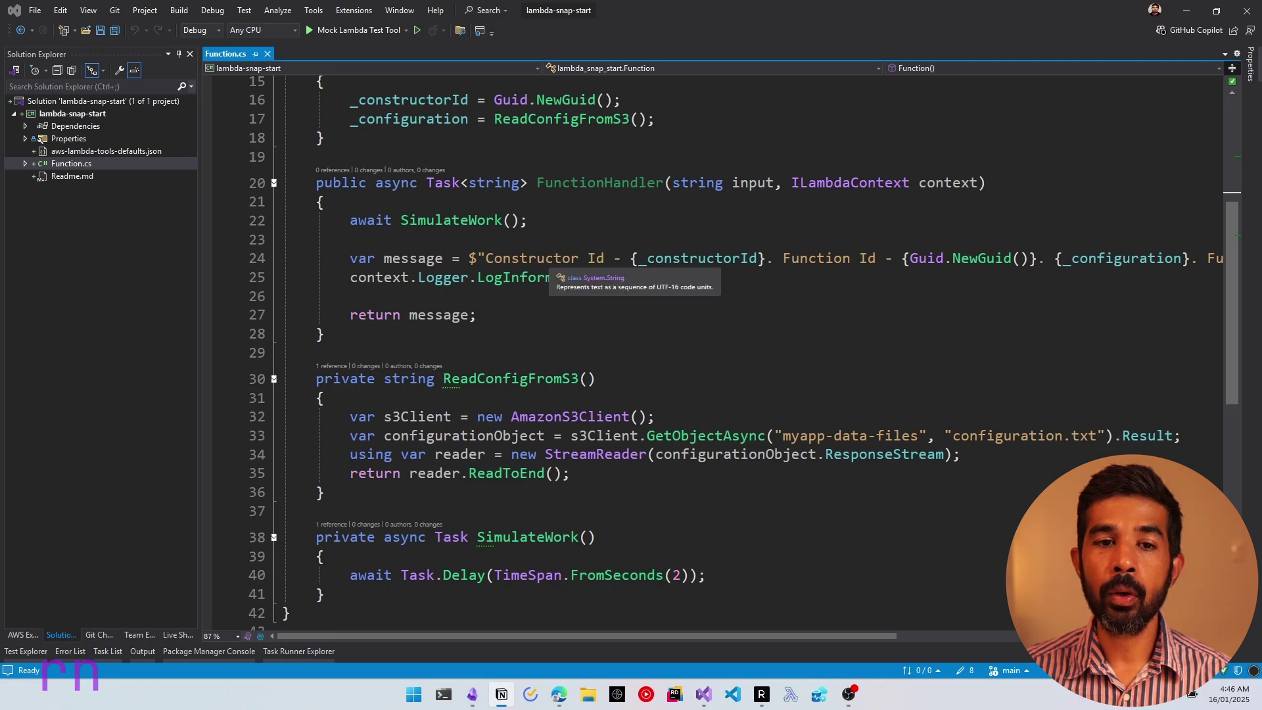
scroll(678, 276, "up", 2)
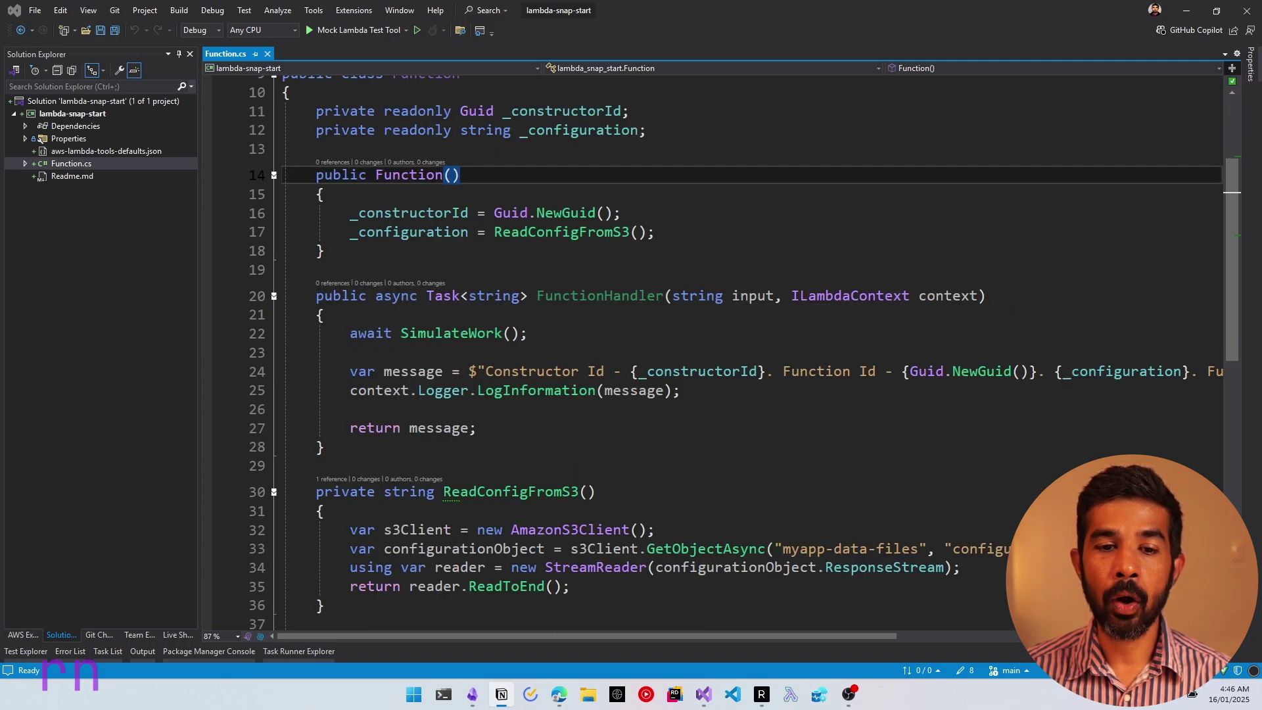
mouse_move(420, 214)
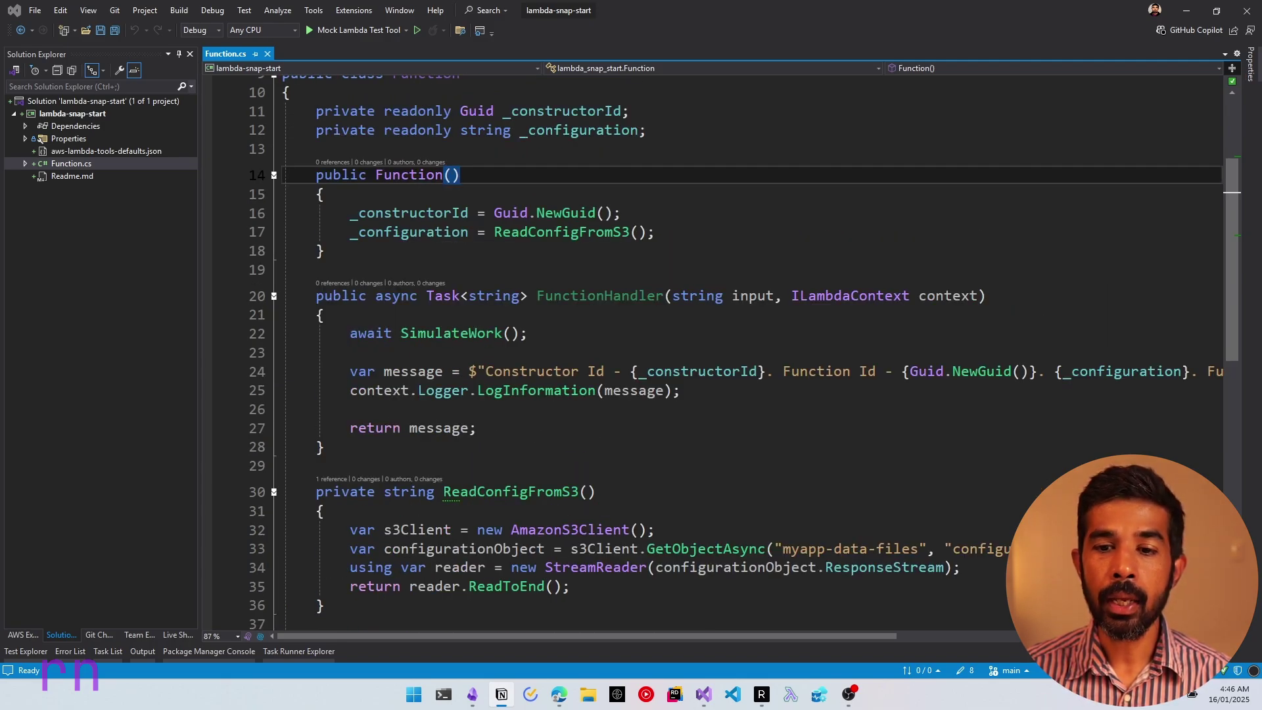
mouse_move(900, 390)
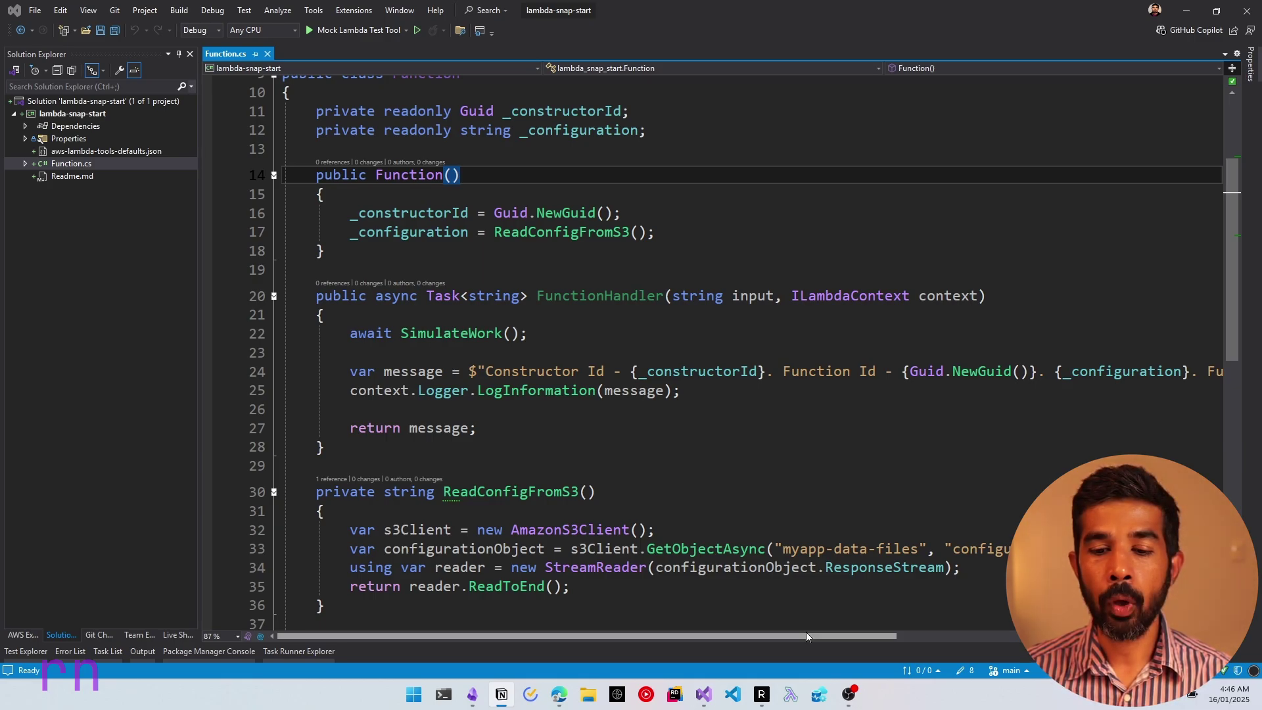
scroll(715, 362, "right", 5)
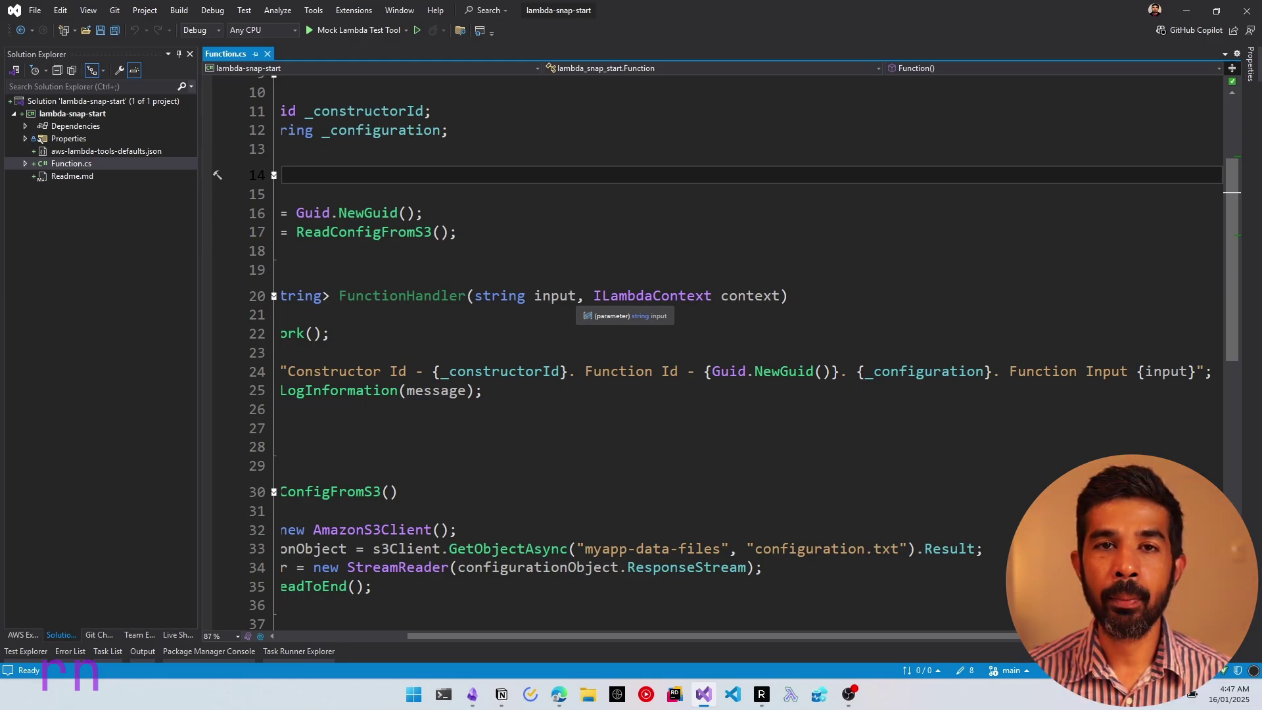
scroll(559, 296, "left", 5)
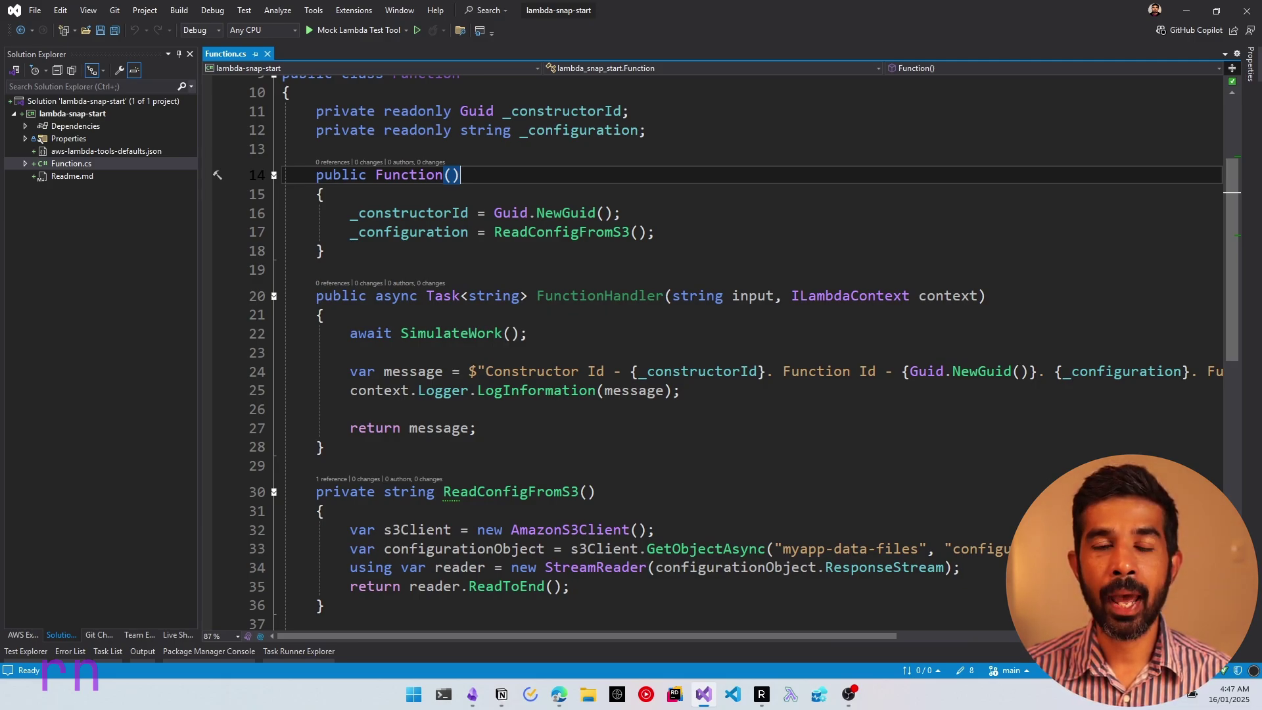
Step: Auto-hide the Solution Explorer to widen the code editor and place the cursor on the blank line after SimulateWork in FunctionHandler
left_click(179, 54)
left_click(460, 352)
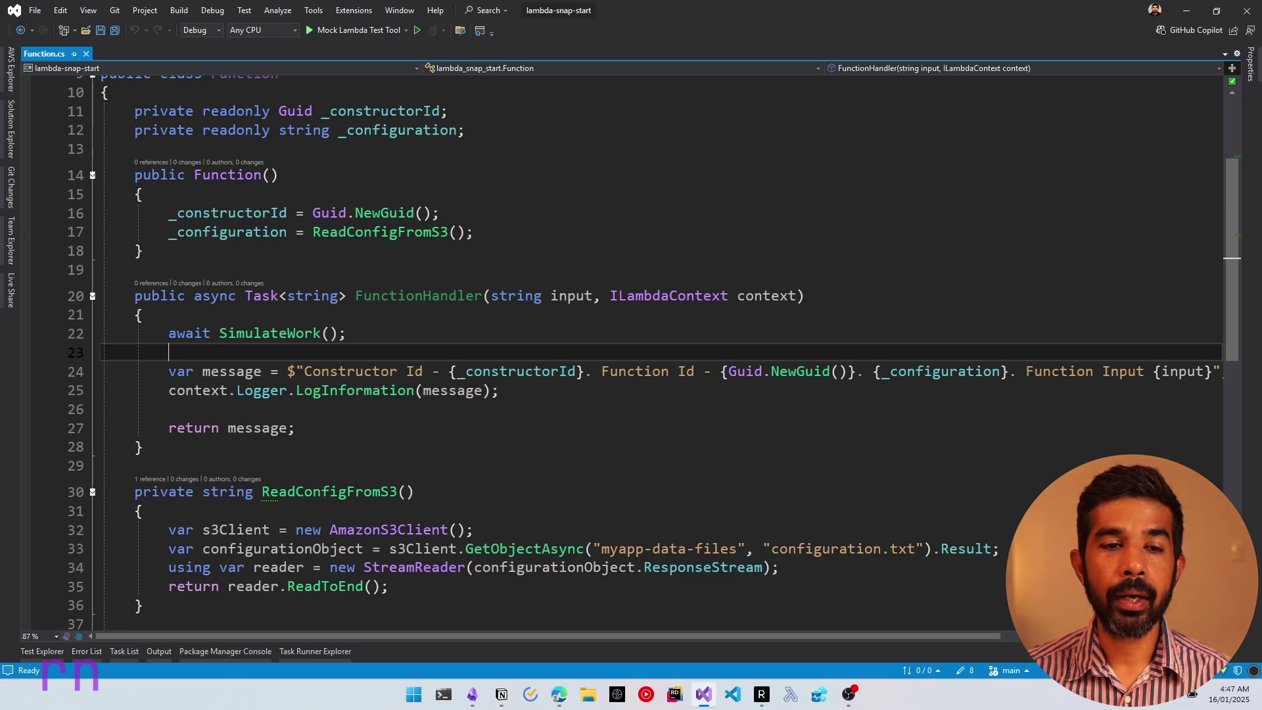
Step: Switch to the AWS Lambda console in the browser, run lambda-snap-start with the saved TEst event and expand the execution details
key("alt+Tab")
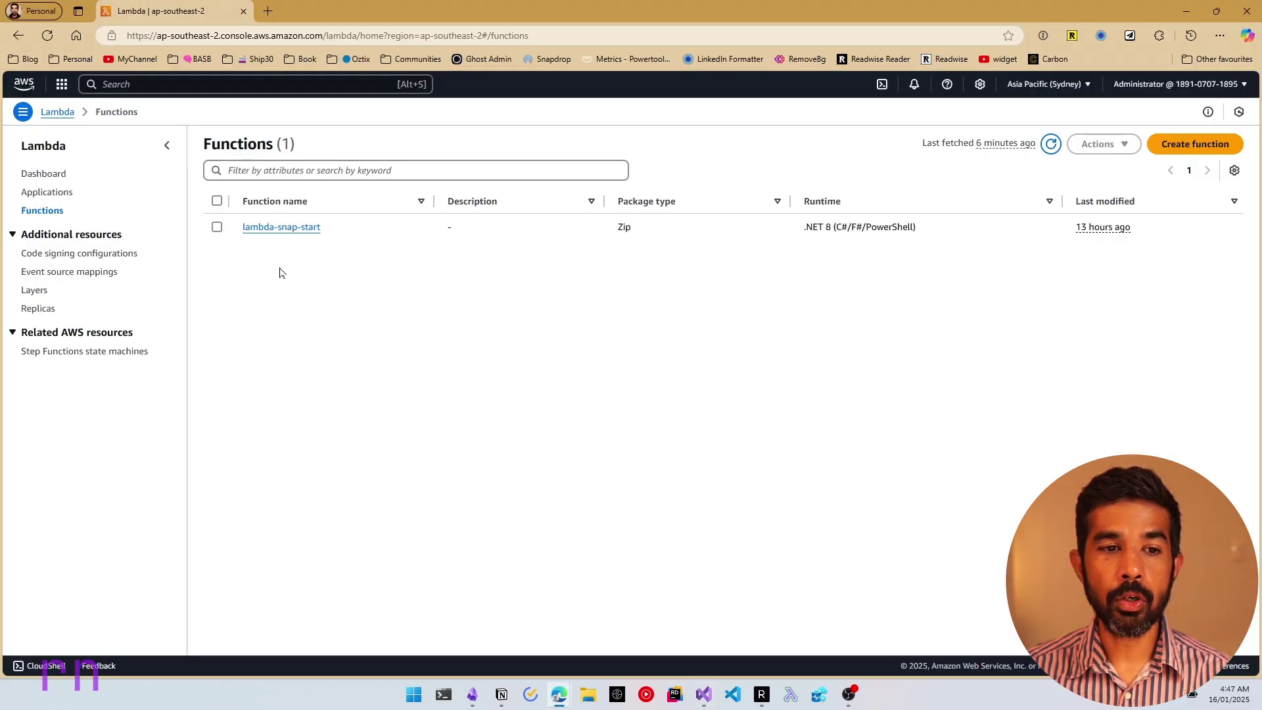
left_click(287, 230)
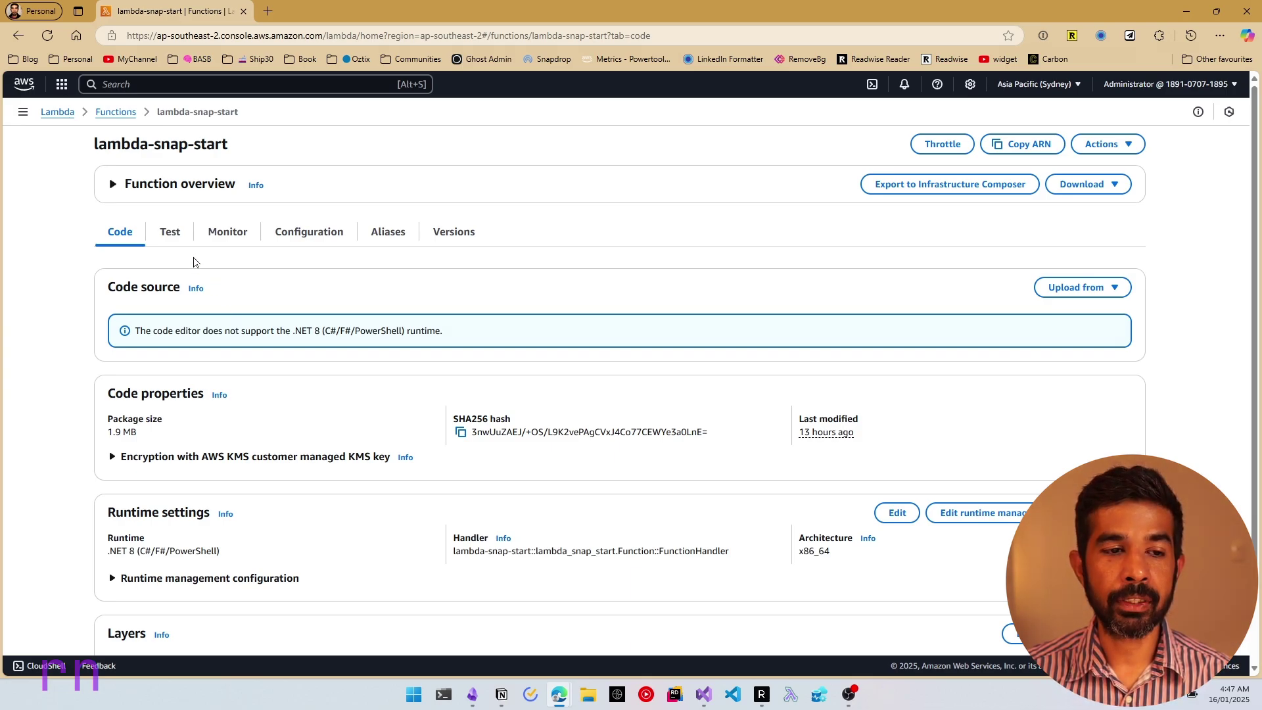
left_click(173, 234)
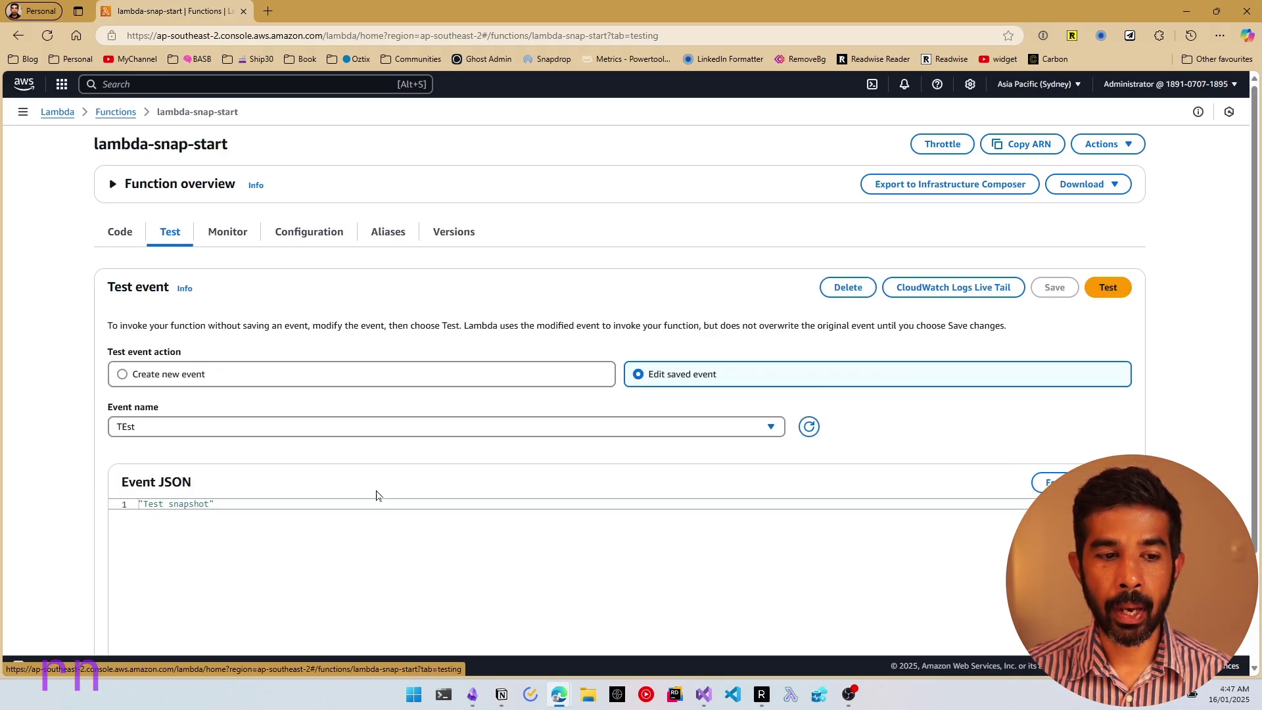
scroll(139, 503, "down", 1)
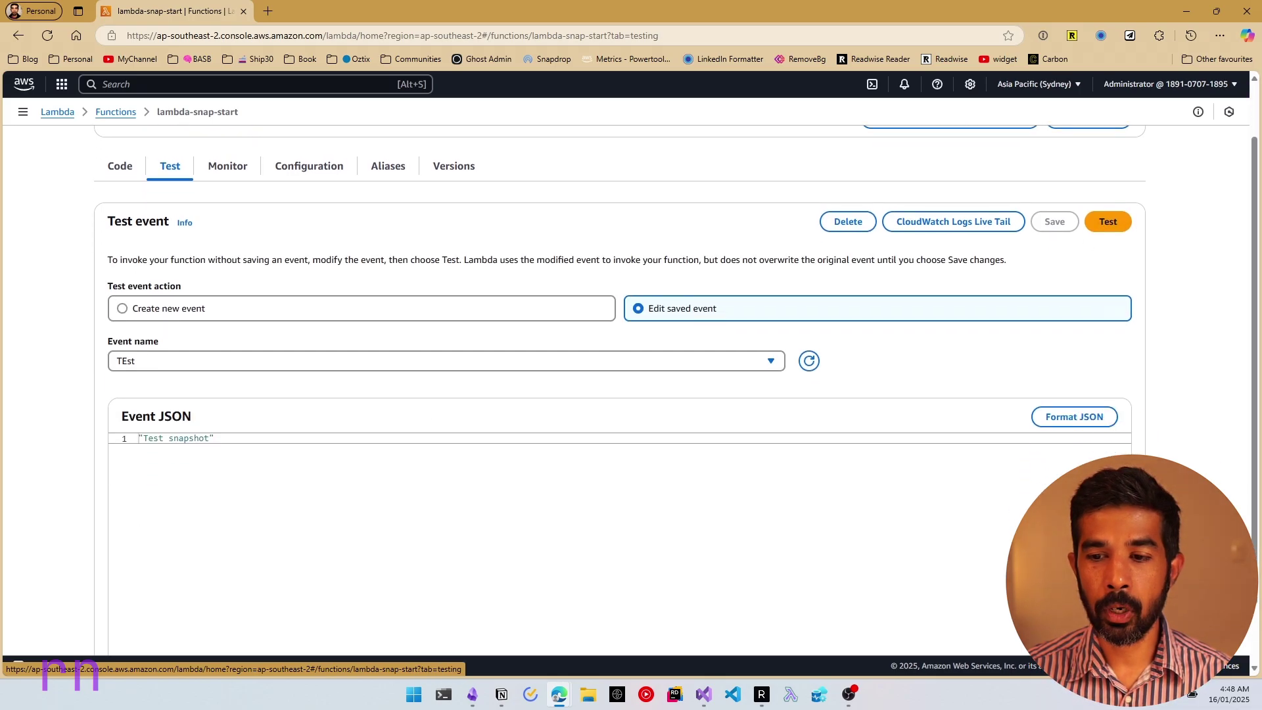
left_click(1109, 221)
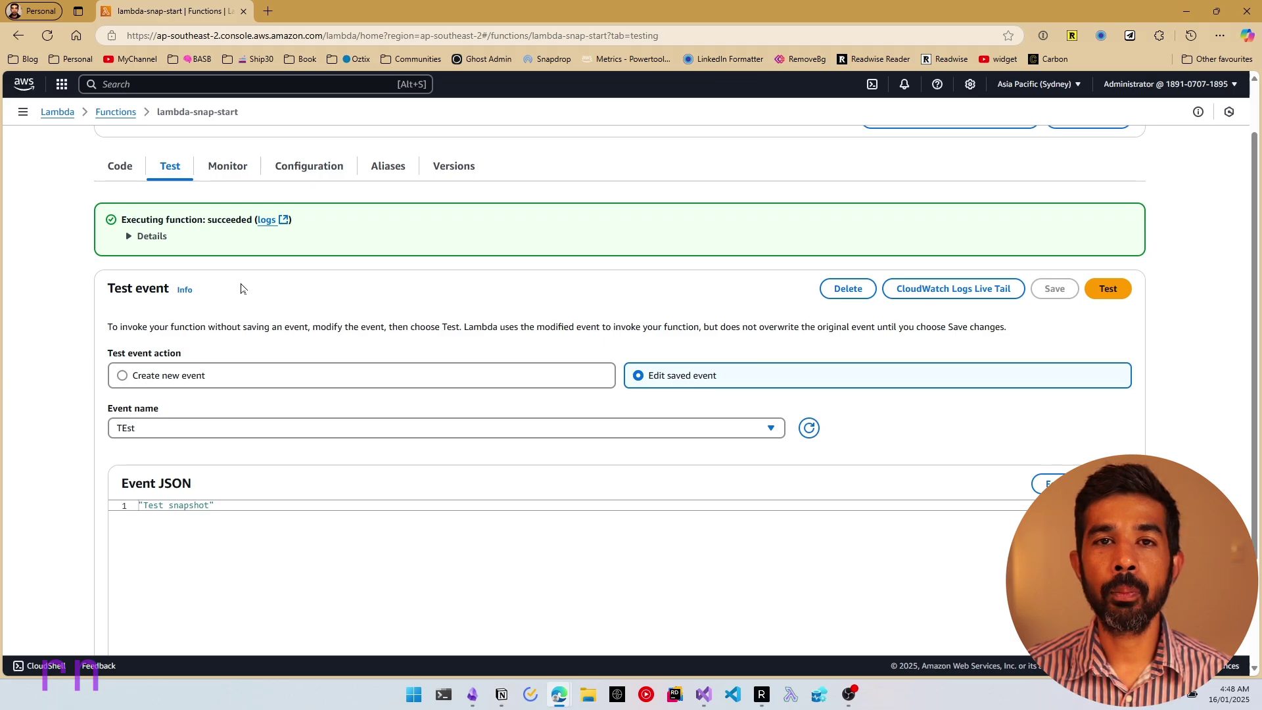
left_click(131, 237)
scroll(302, 226, "up", 2)
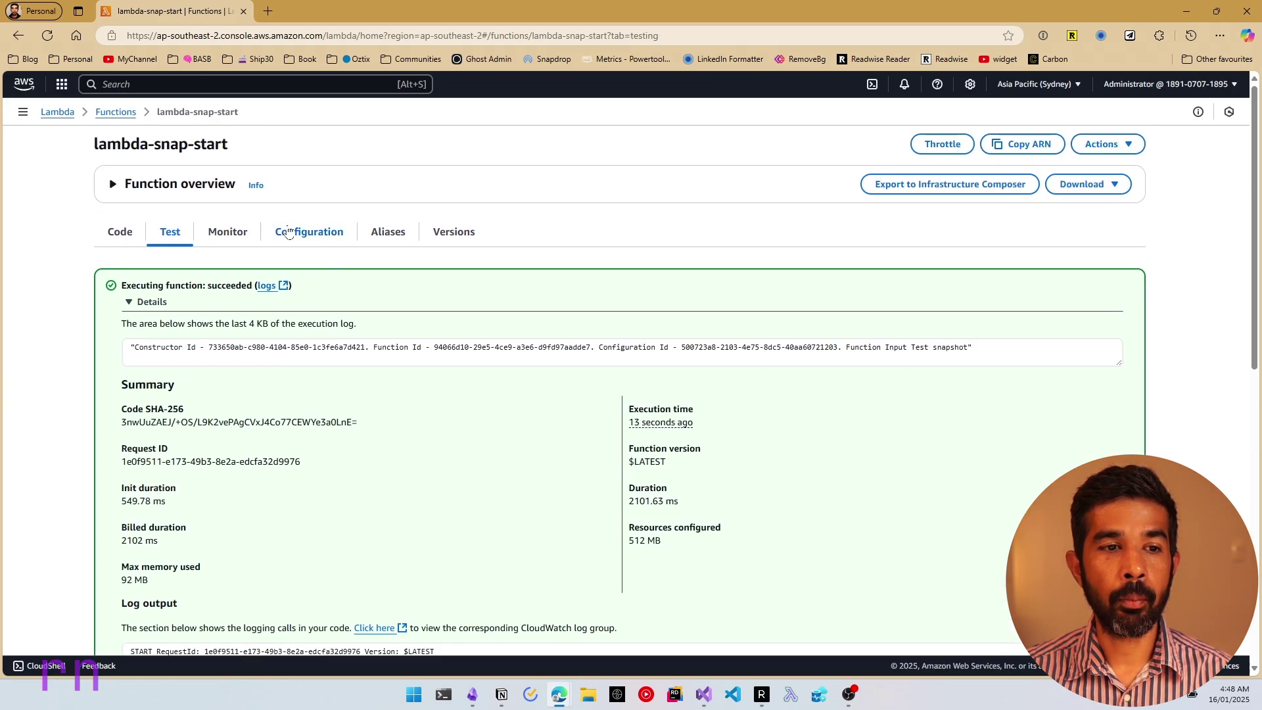
Step: Open the function's CloudWatch logs, view its $LATEST log stream and examine the expanded message with the constructor, function and configuration IDs
left_click(232, 235)
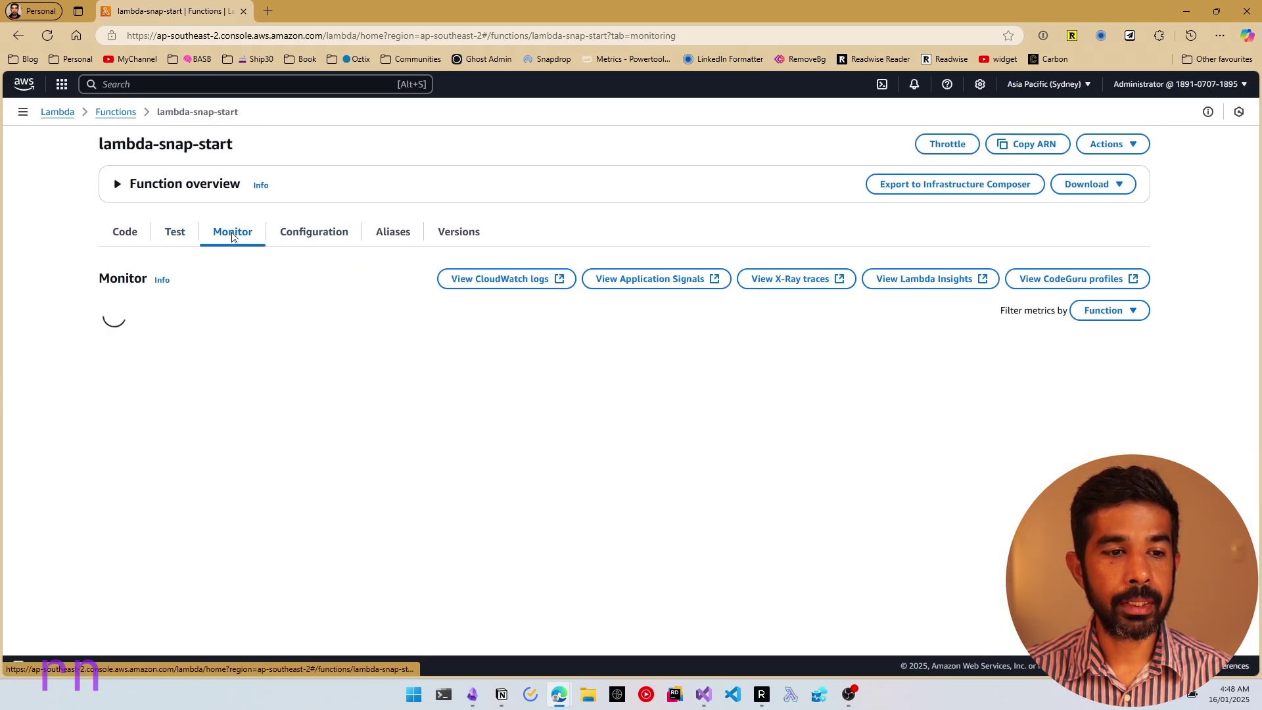
left_click(512, 282)
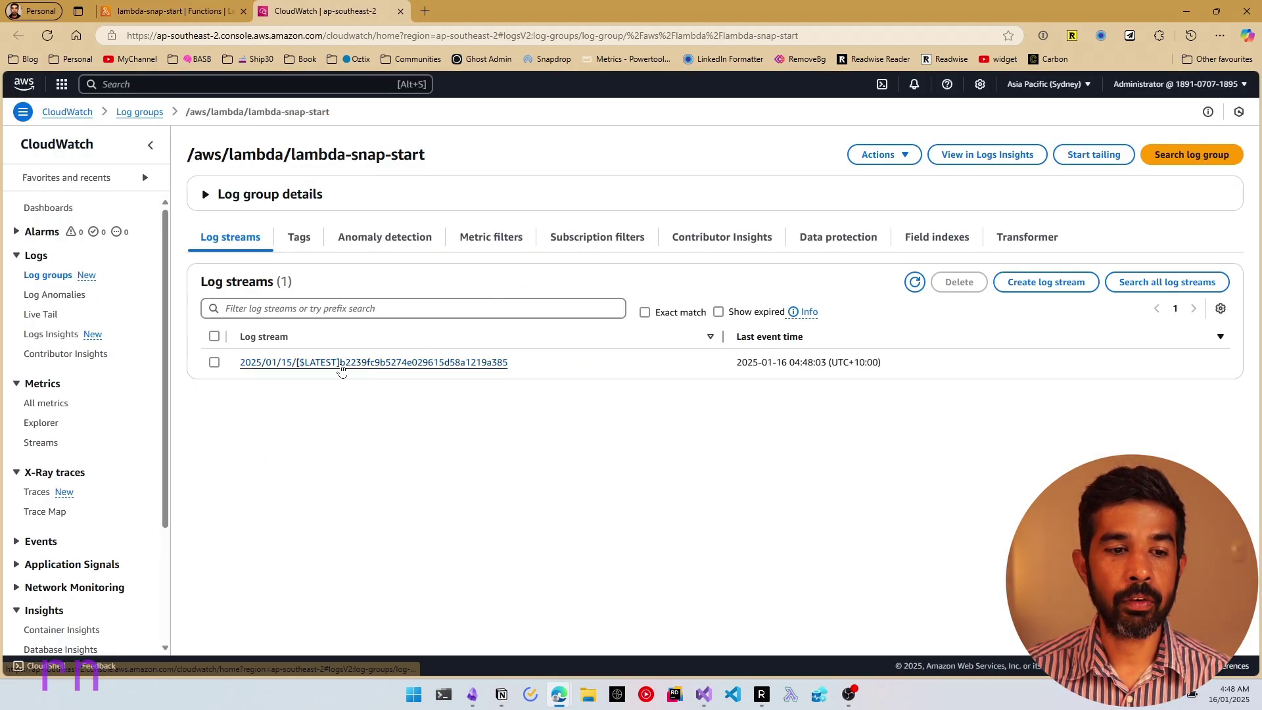
left_click(386, 364)
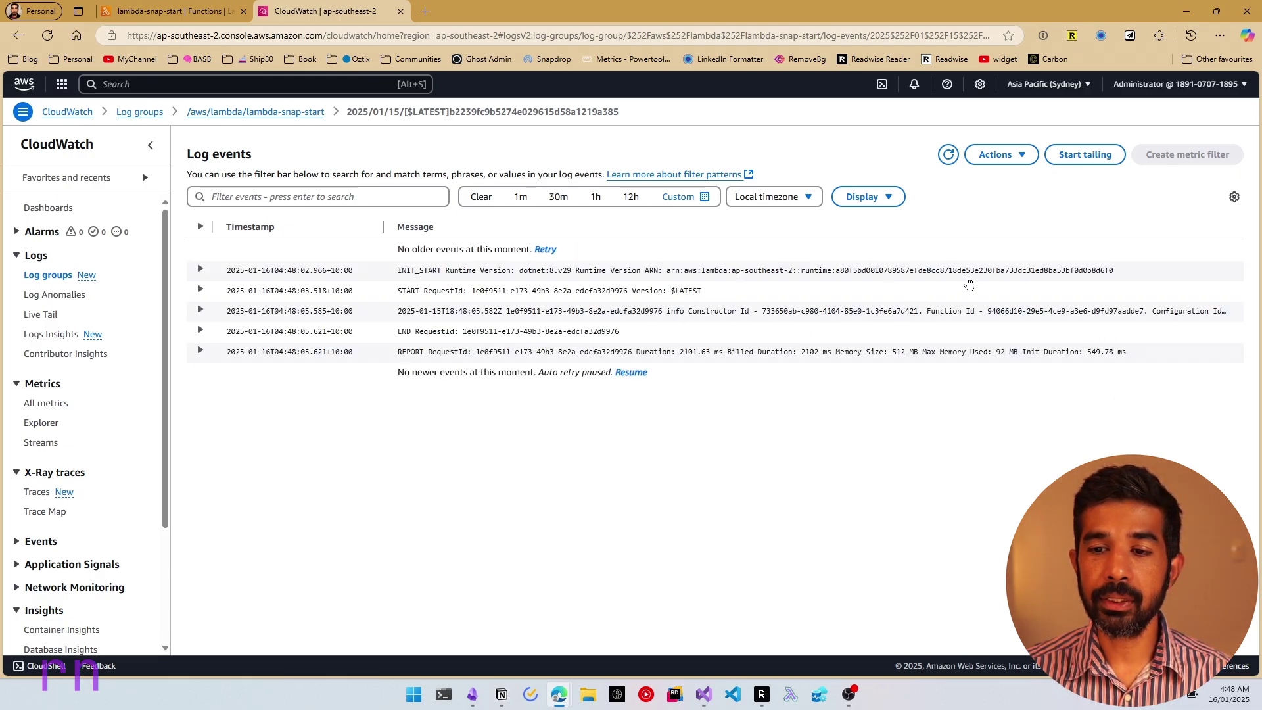
left_click(991, 316)
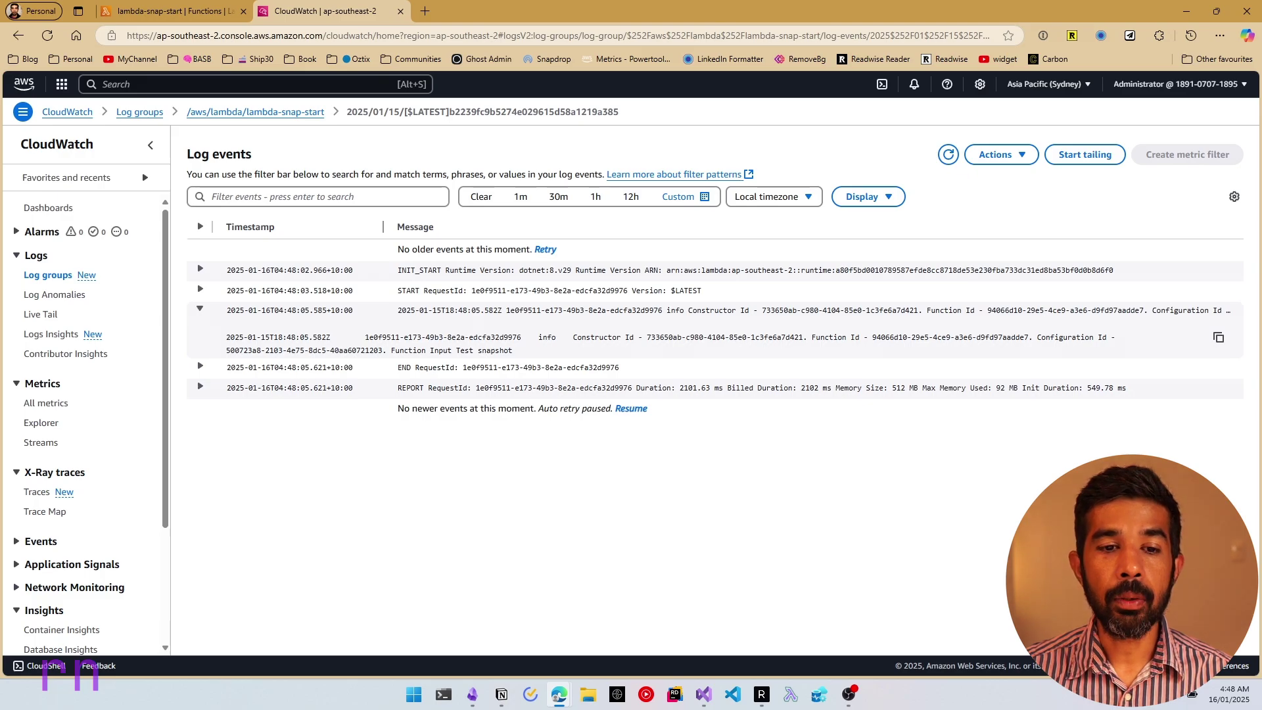
left_click_drag(389, 350, 540, 355)
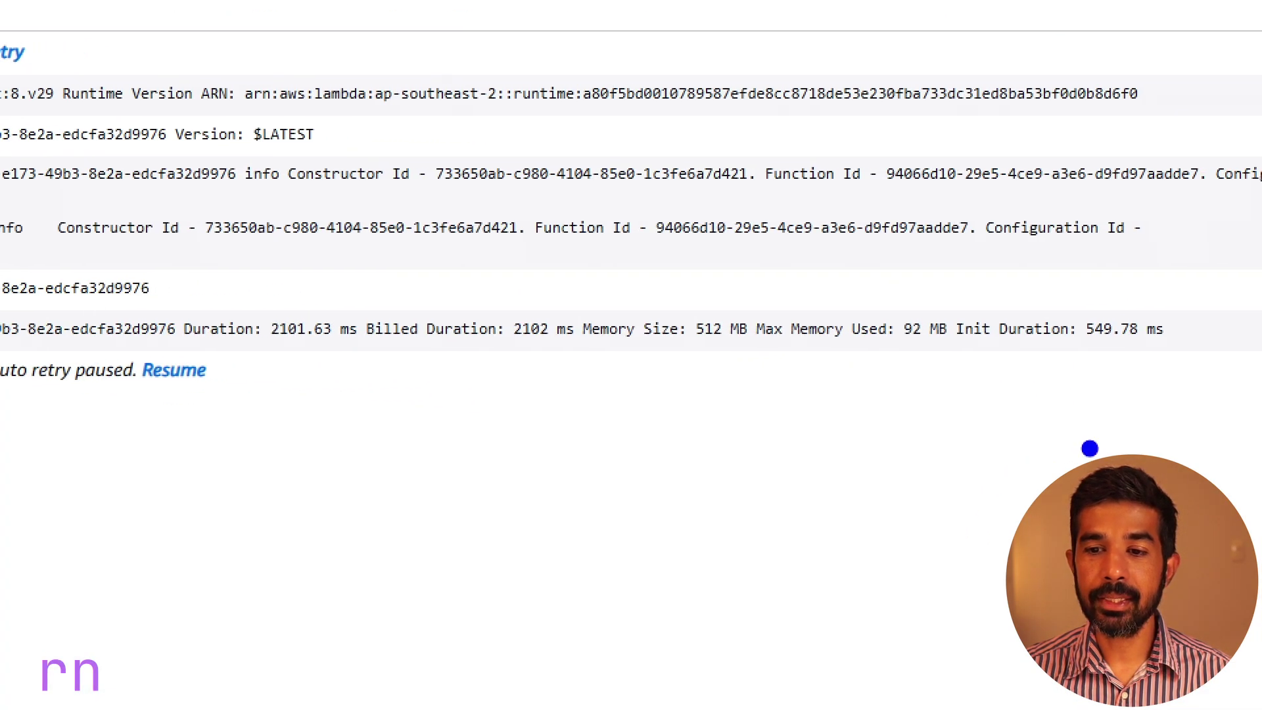
mouse_move(920, 357)
left_mouse_down()
mouse_move(1236, 332)
mouse_move(947, 273)
mouse_move(910, 340)
left_mouse_up()
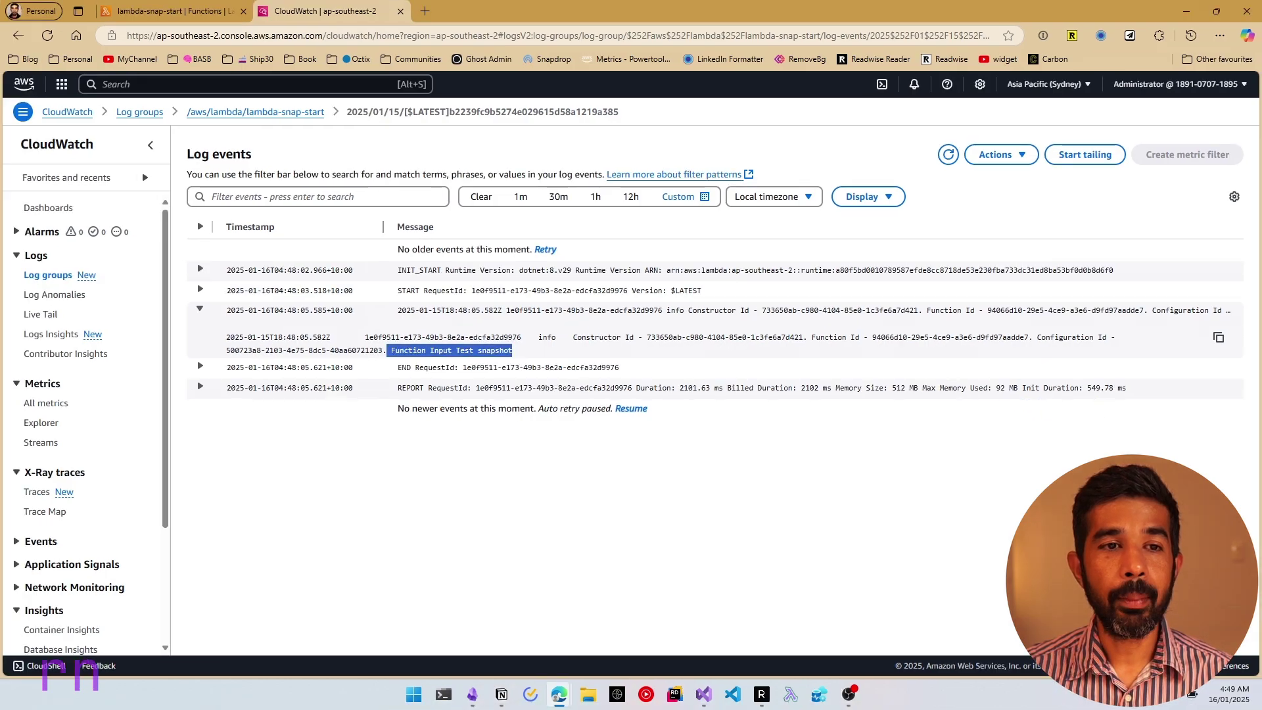
Step: Return to the lambda-snap-start test page and invoke the function again with the saved TEst event
left_click(170, 11)
key("alt+Left")
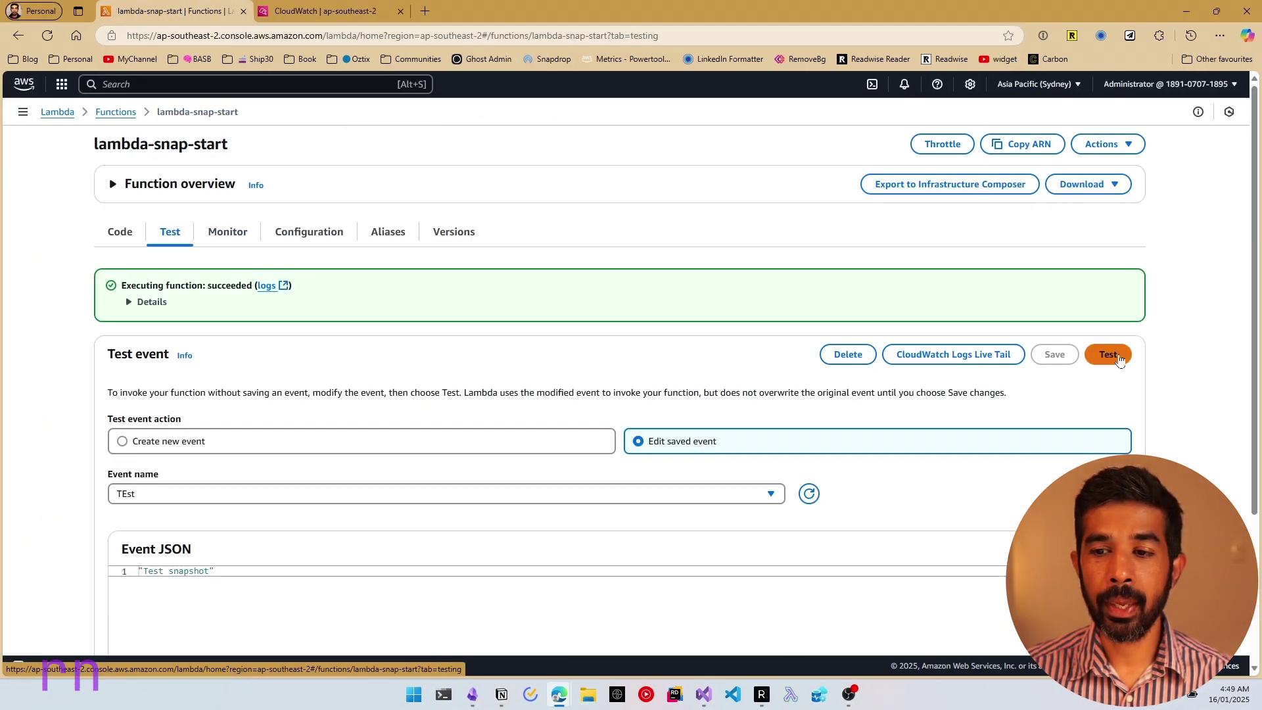
left_click(1113, 355)
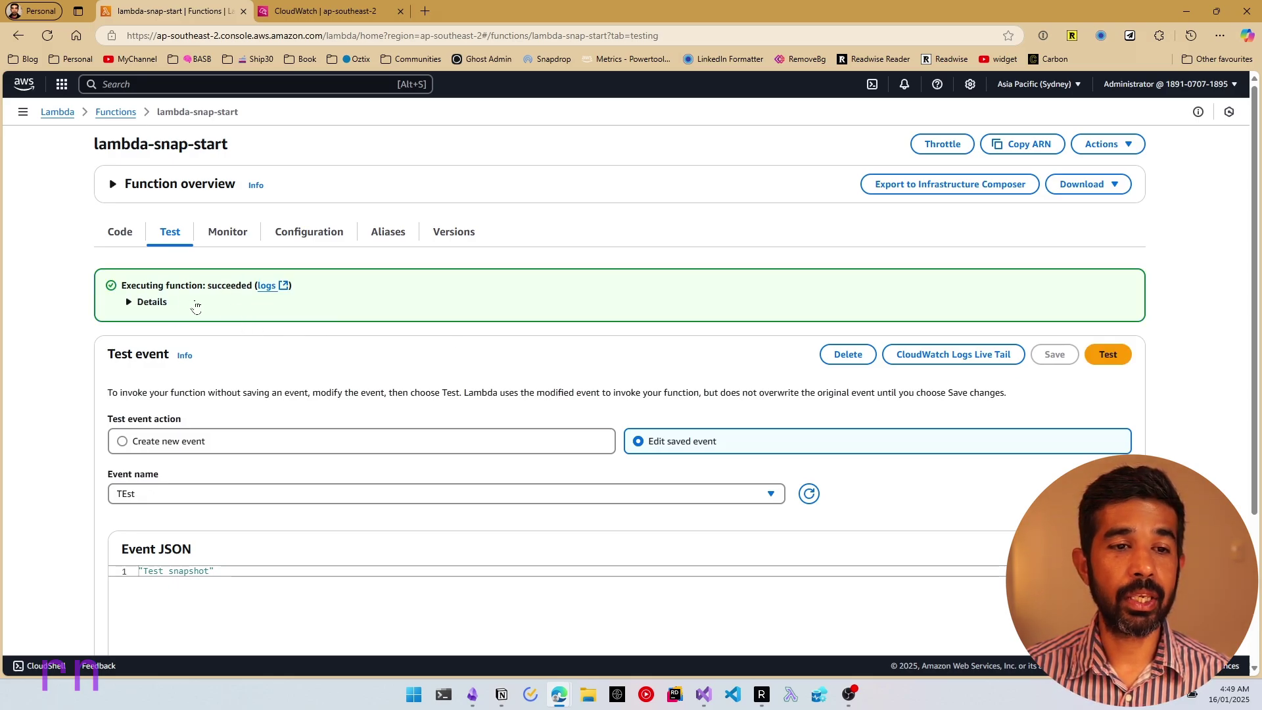
Step: Compare the init duration, billed duration and constructor ID of both invocations in the CloudWatch log events
left_click(342, 10)
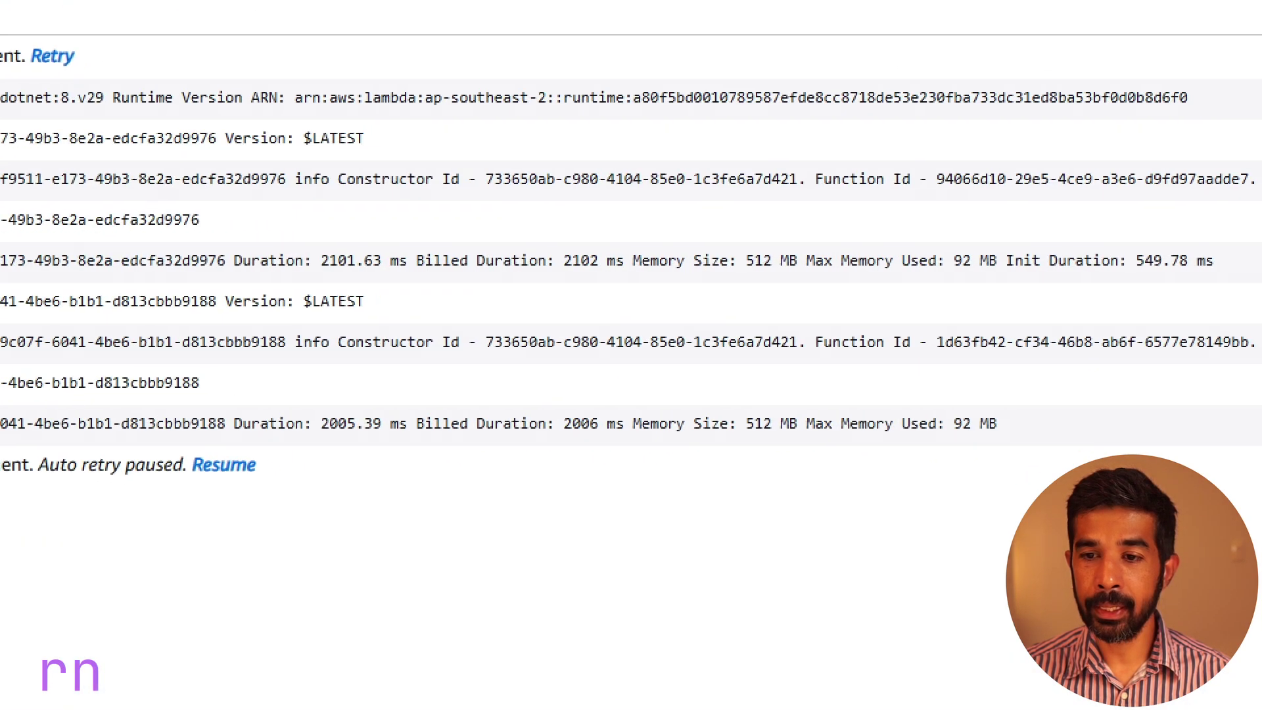
left_click_drag(1003, 367, 1177, 365)
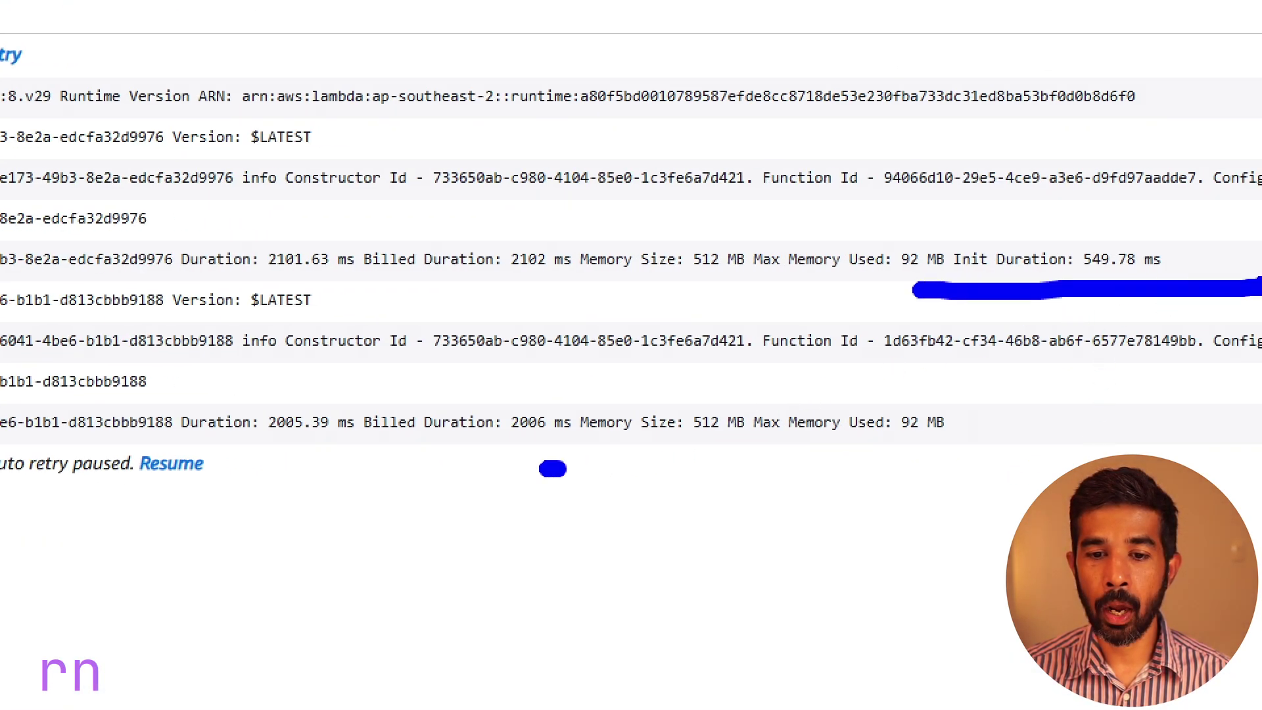
left_click_drag(551, 468, 1188, 459)
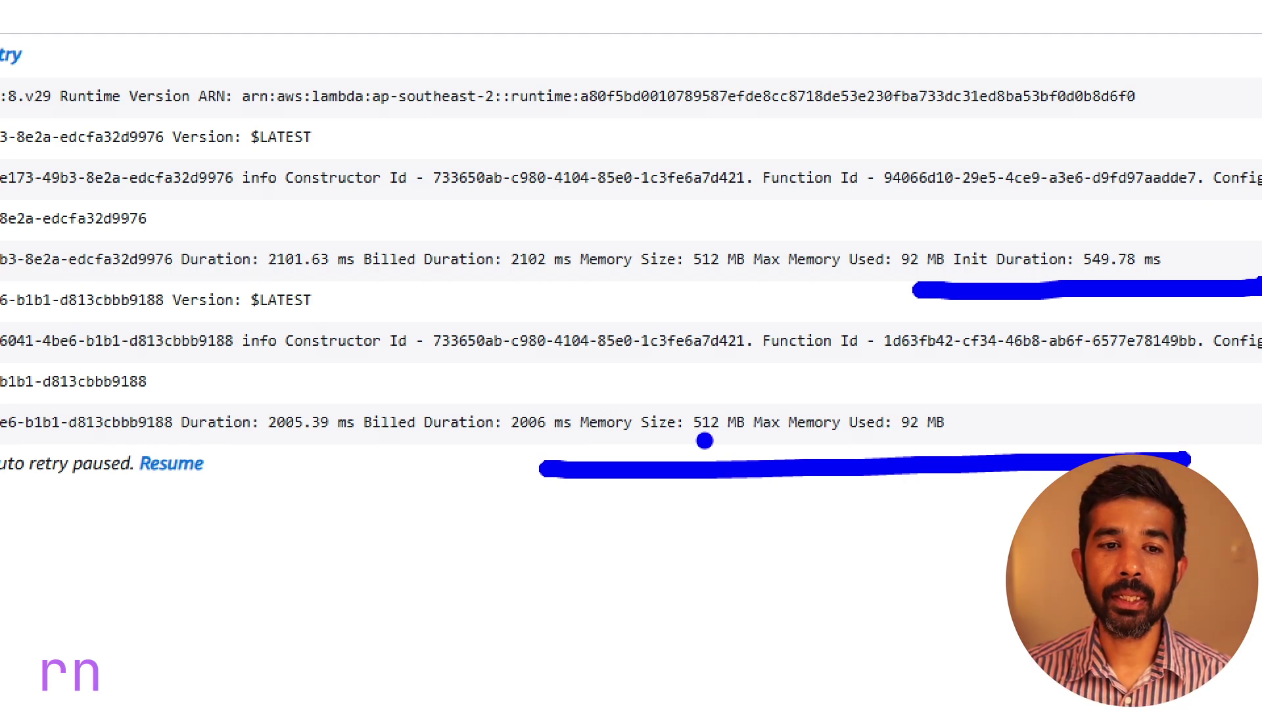
left_click_drag(283, 195, 752, 203)
left_click_drag(284, 367, 759, 369)
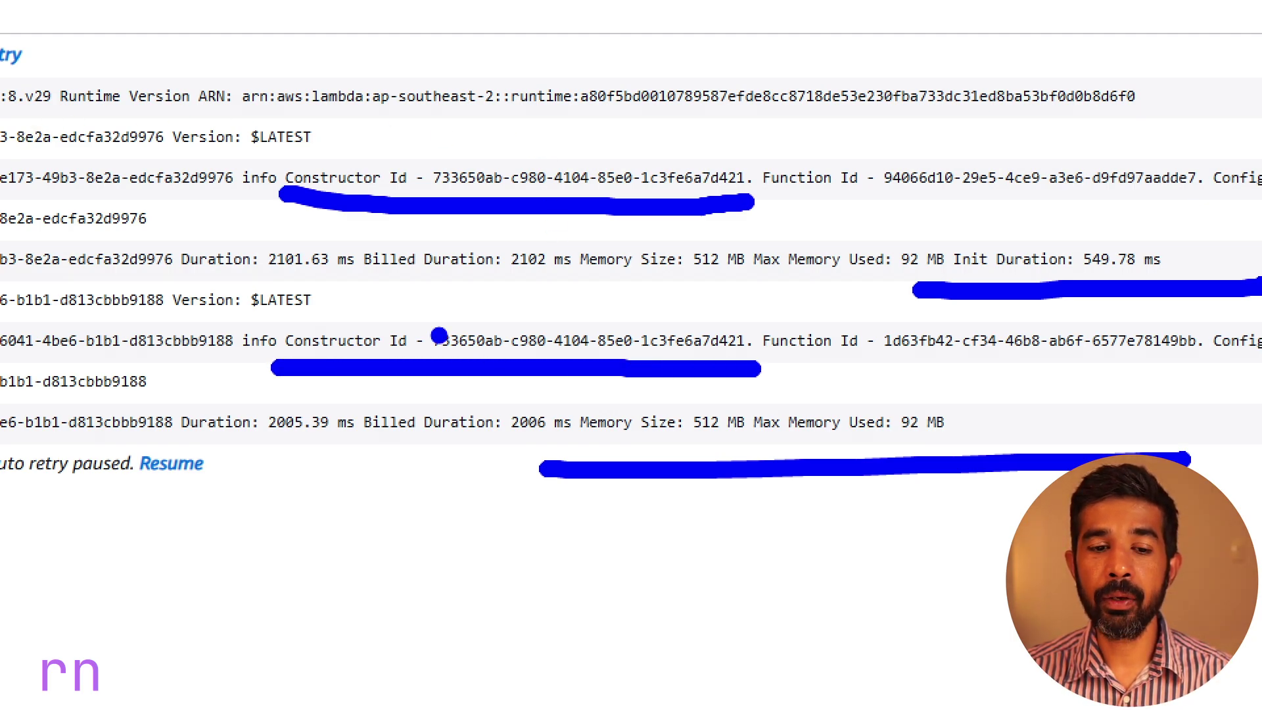
key("Escape")
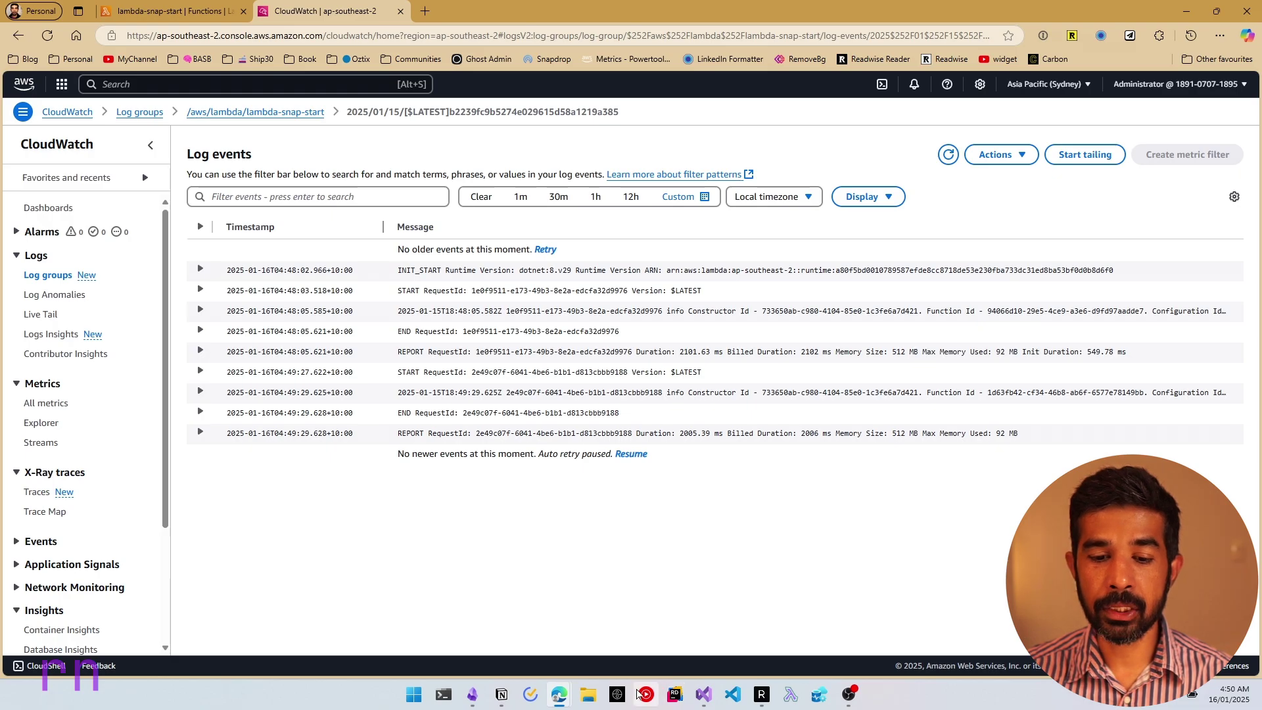
Step: Check the log streams list of the /aws/lambda/lambda-snap-start log group and return to the function's test page
left_click(705, 695)
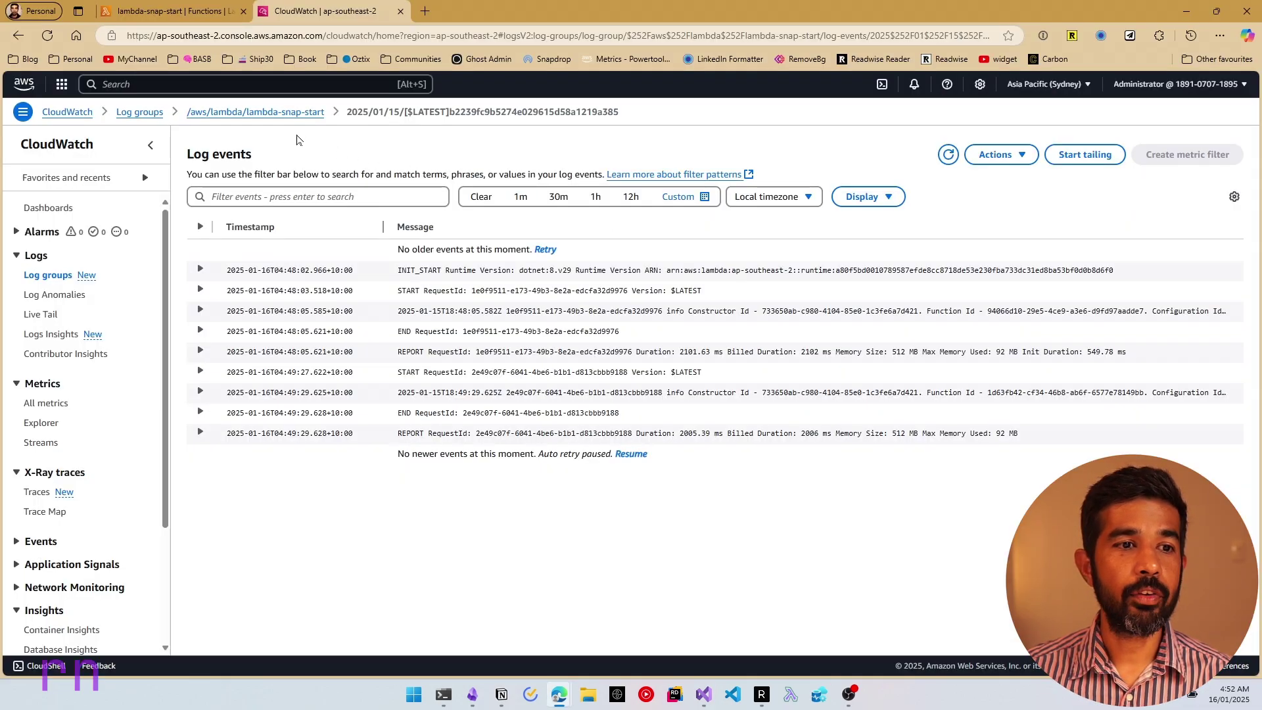
left_click(289, 113)
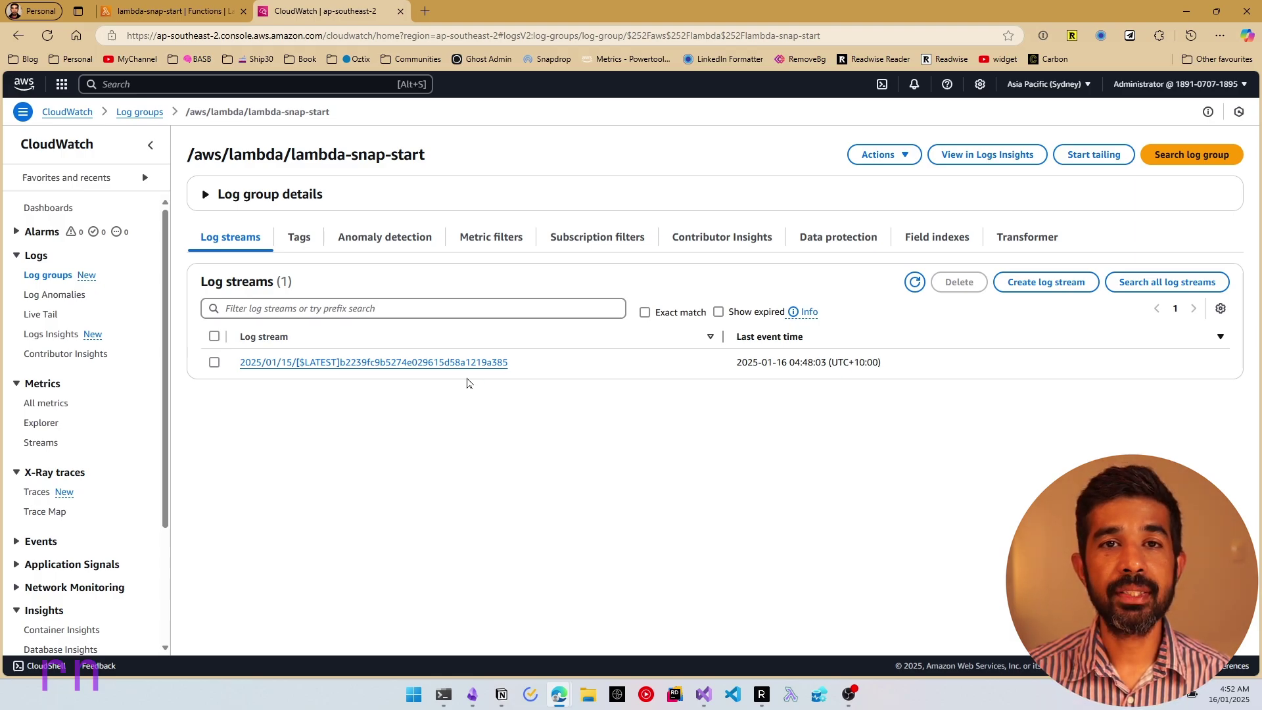
key("ctrl+shift+Tab")
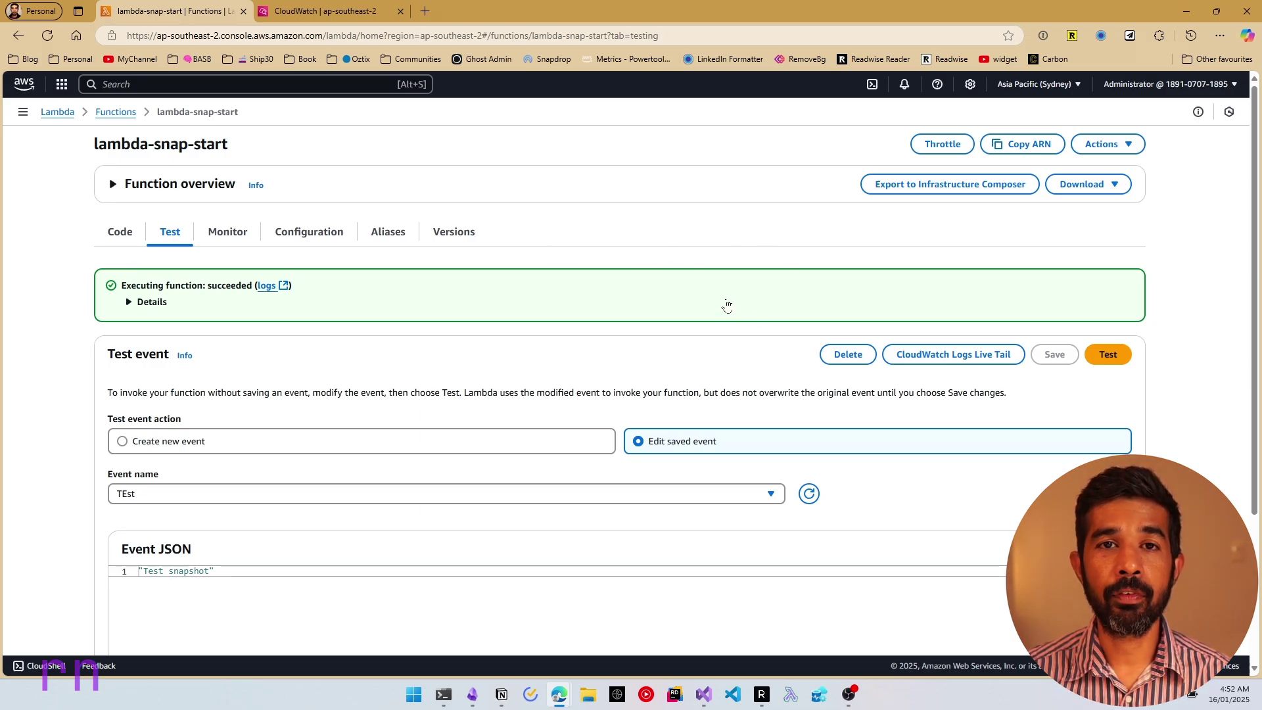
Step: In the terminal, run .\invoke-lambda-function-parallel.ps1 with -FunctionName "lambda-snap-start" and enter -InvocationCount 5 on the following line
key("alt+Tab")
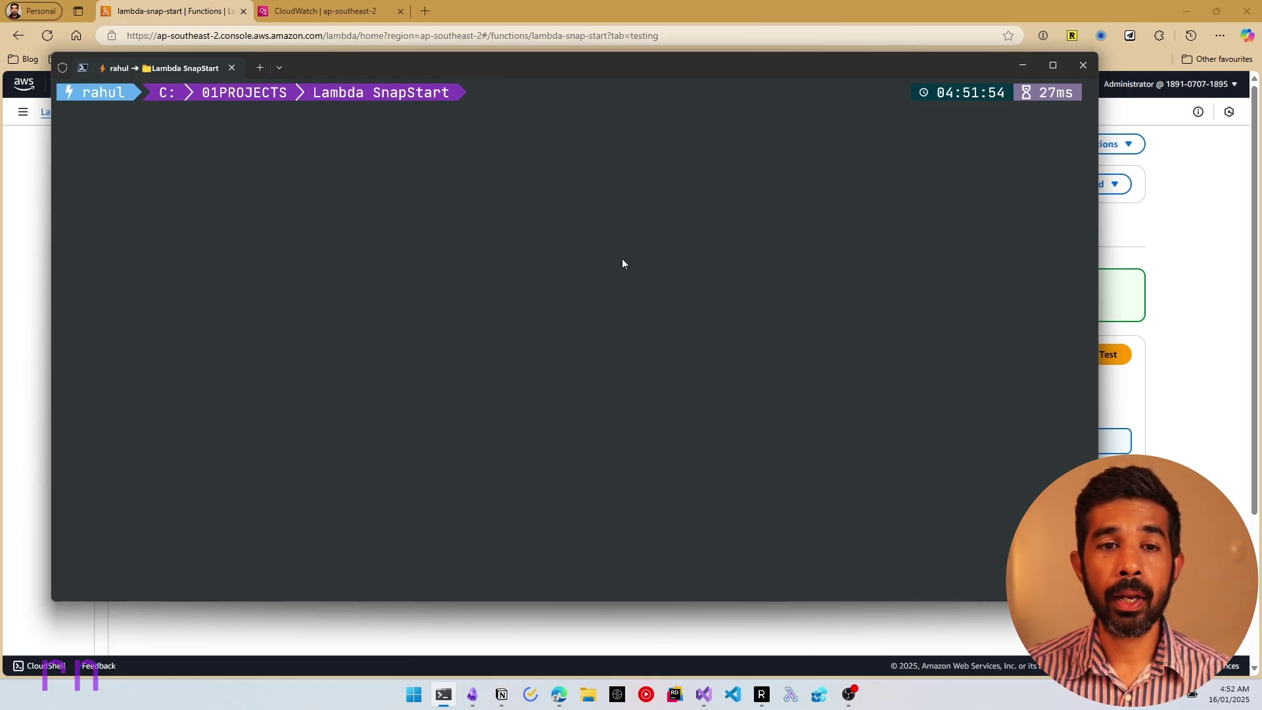
key("ctrl+v")
left_click(503, 403)
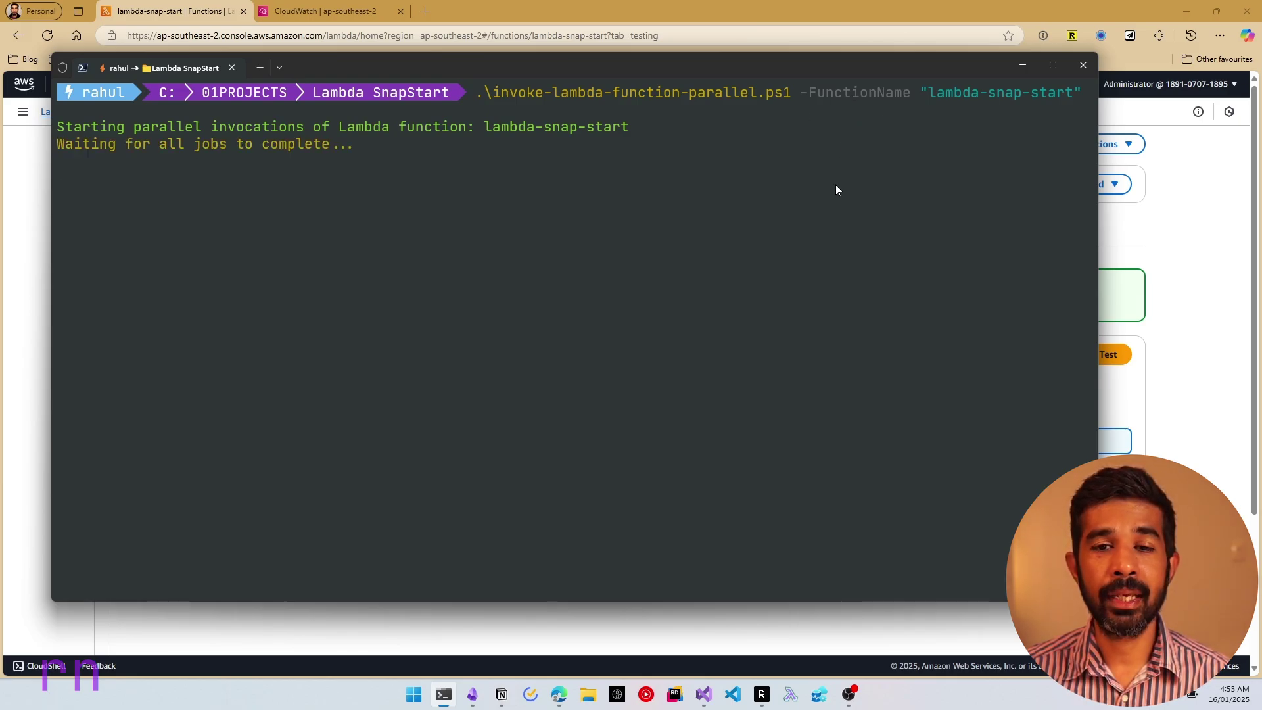
type("-InvocationCount 5")
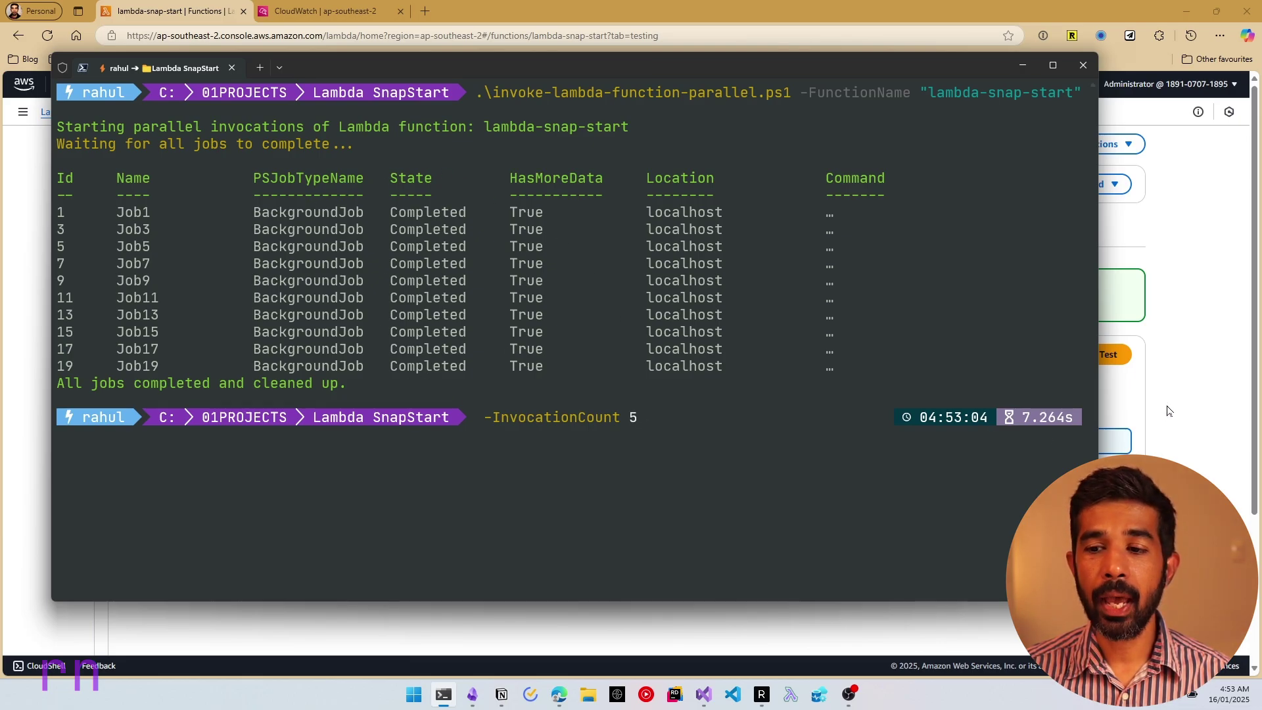
Step: Switch to the browser, refresh the CloudWatch log streams of /aws/lambda/lambda-snap-start and open the two newest streams in separate tabs
key("alt+Tab")
left_click(318, 11)
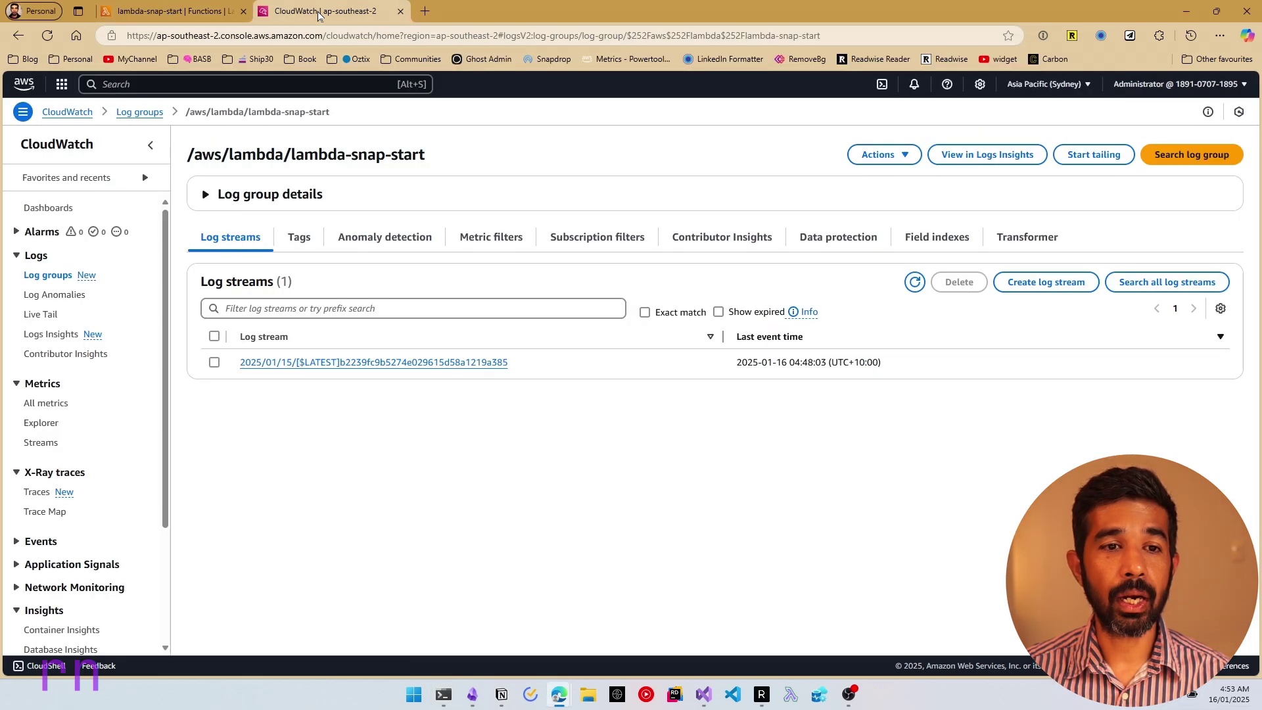
left_click(915, 282)
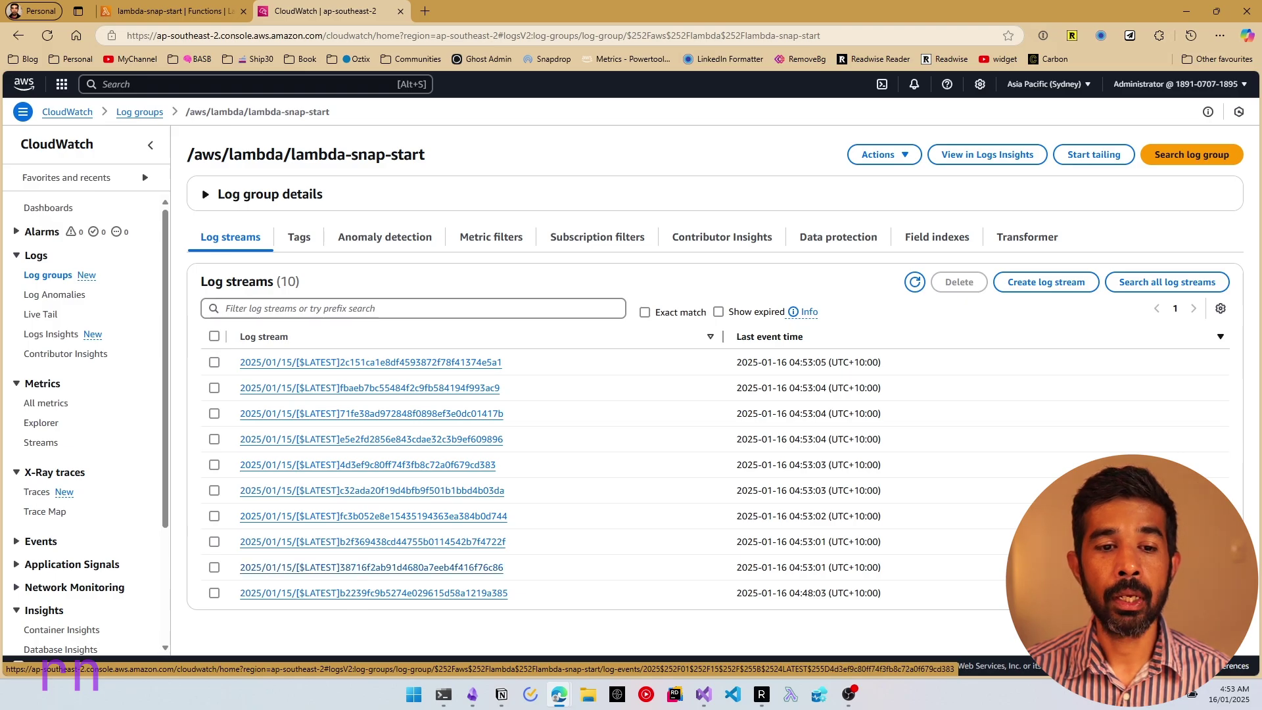
middle_click(426, 364)
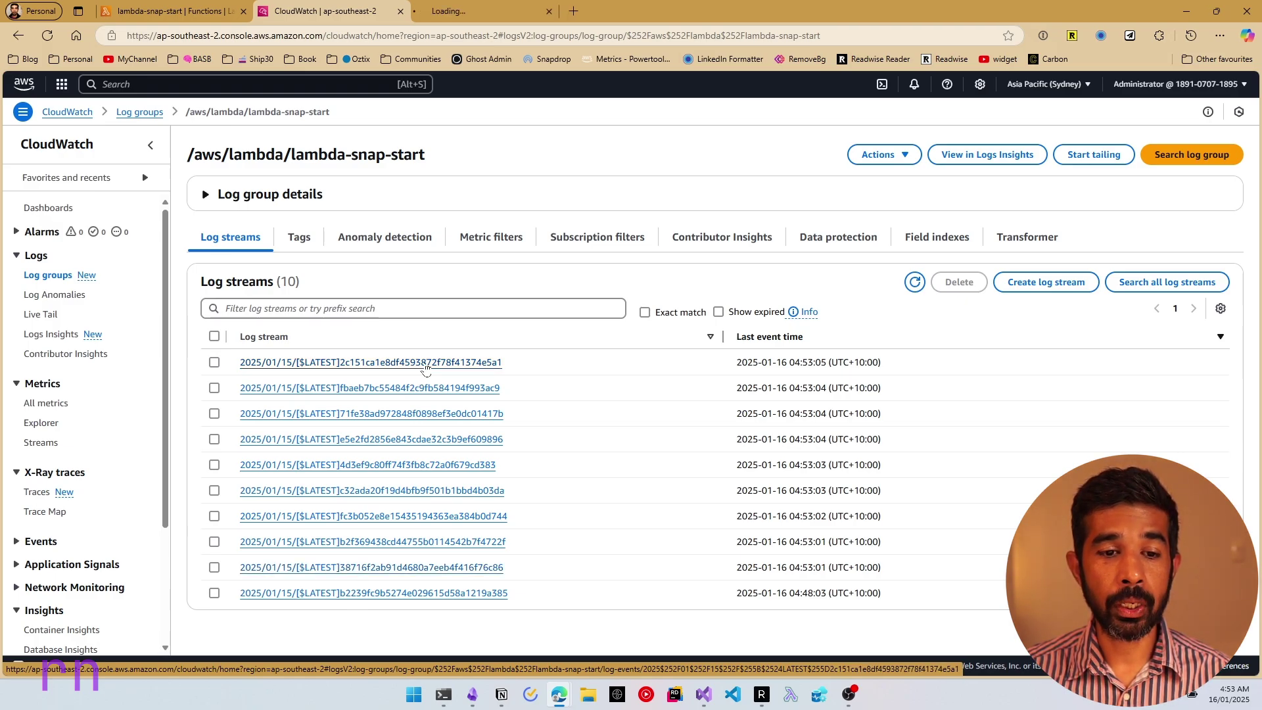
middle_click(421, 388)
Step: Compare the constructor ID, billed duration and init duration in the log events of the two newest $LATEST streams
left_click(522, 7)
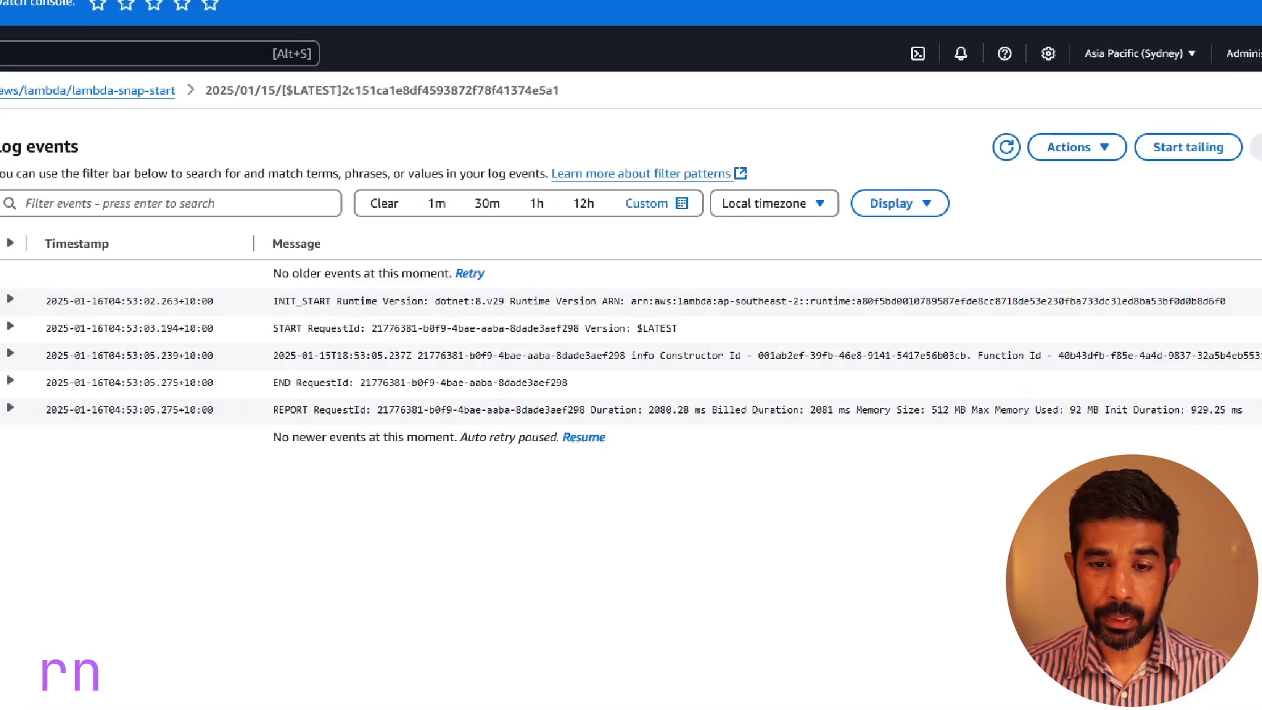
left_click_drag(754, 374, 787, 374)
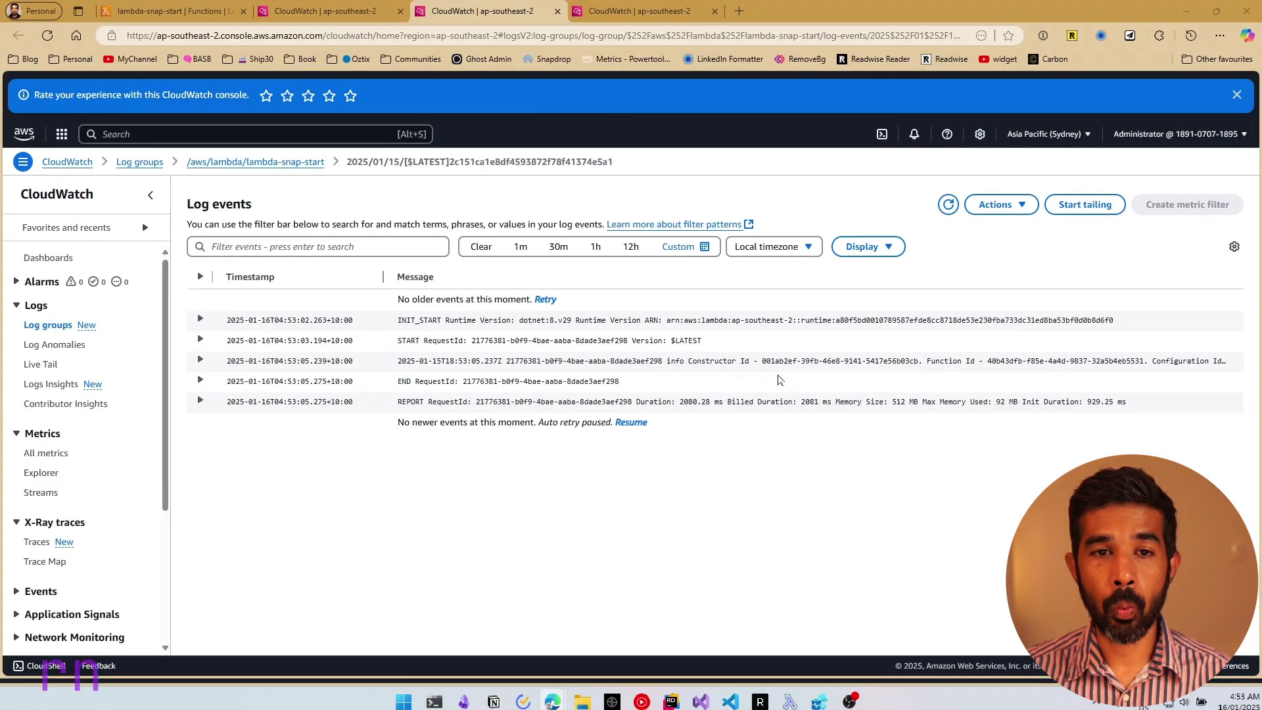
key("ctrl+Tab")
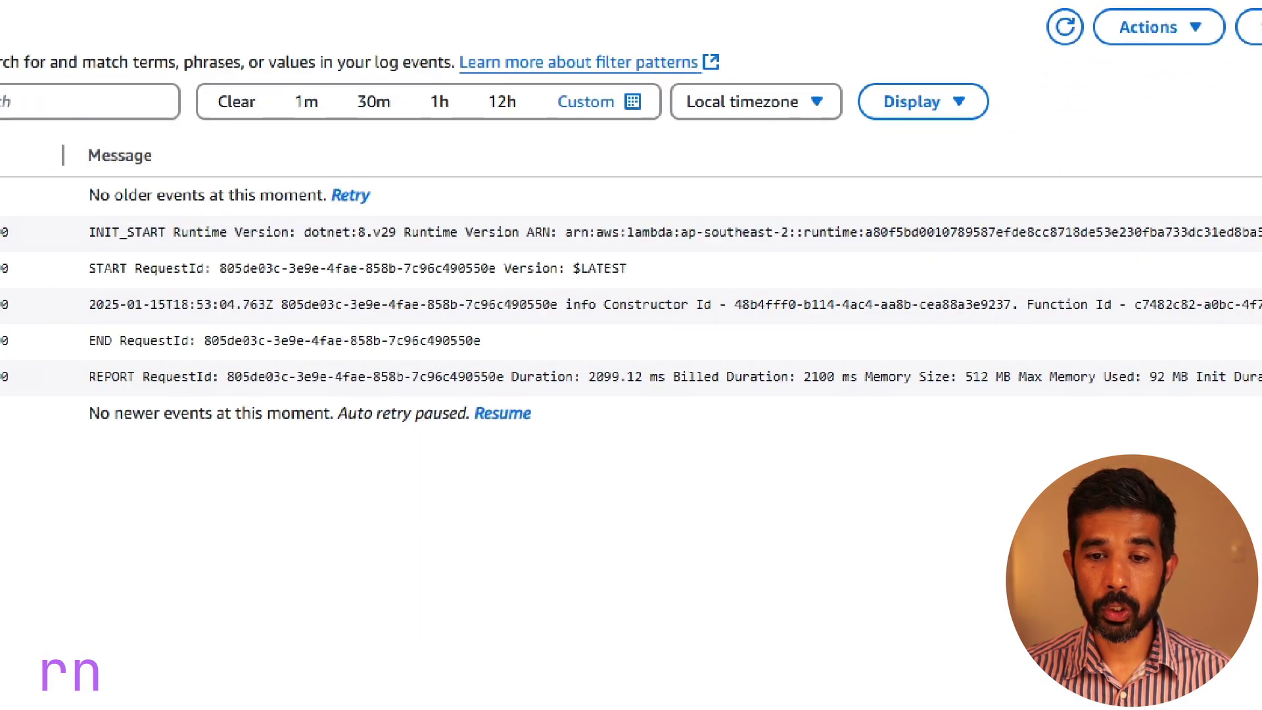
left_click_drag(717, 322, 813, 328)
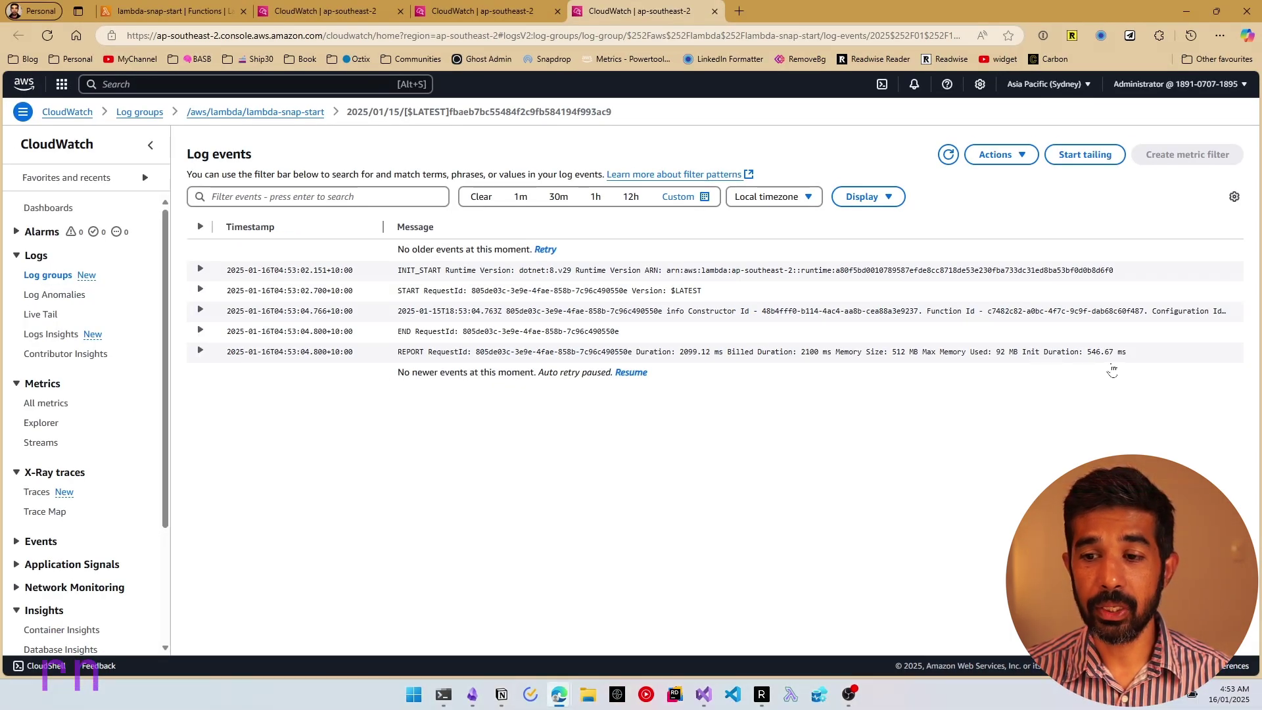
left_click(547, 11)
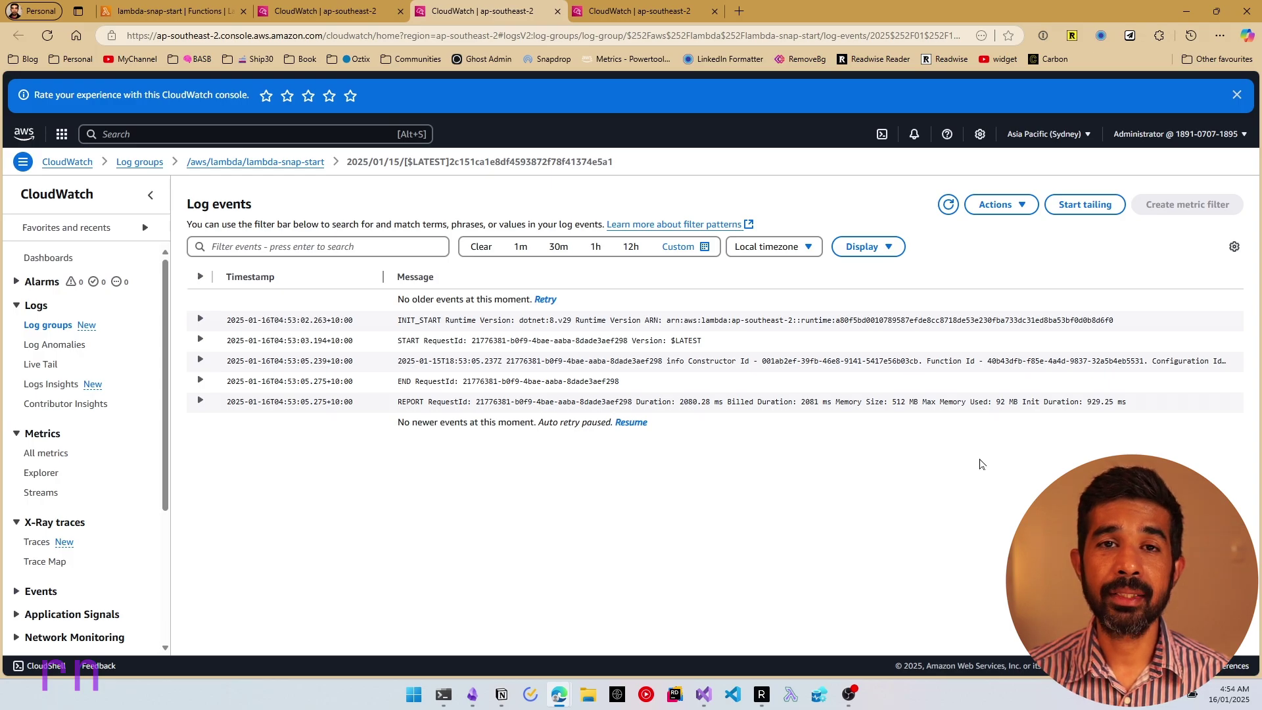
Step: In the general configuration of lambda-snap-start, set SnapStart to PublishedVersions and save the basic settings
left_click(224, 6)
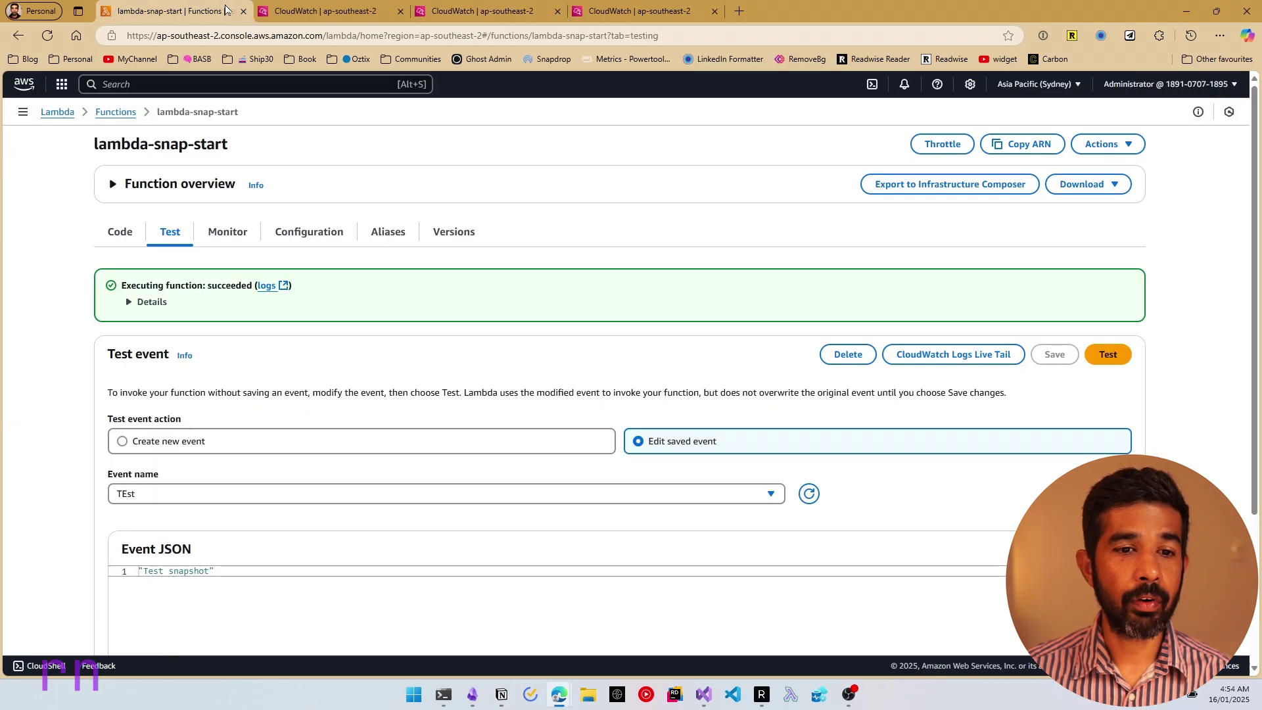
left_click(318, 241)
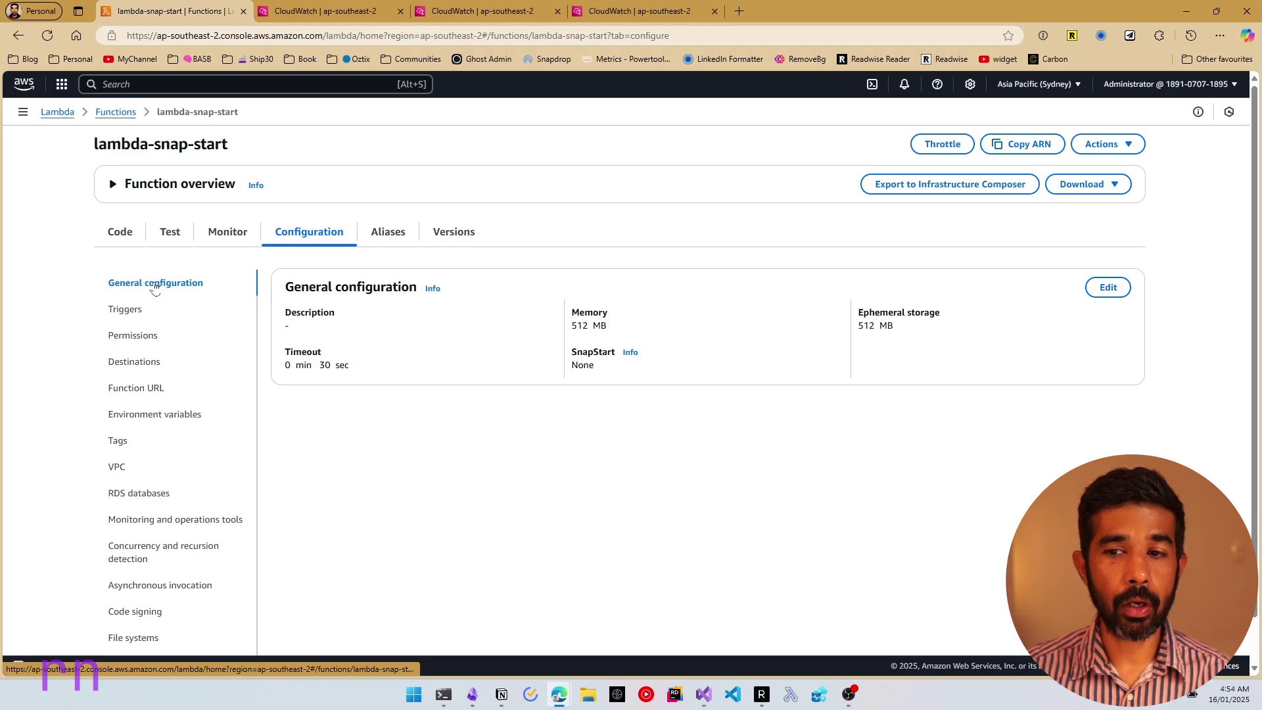
left_click(1115, 289)
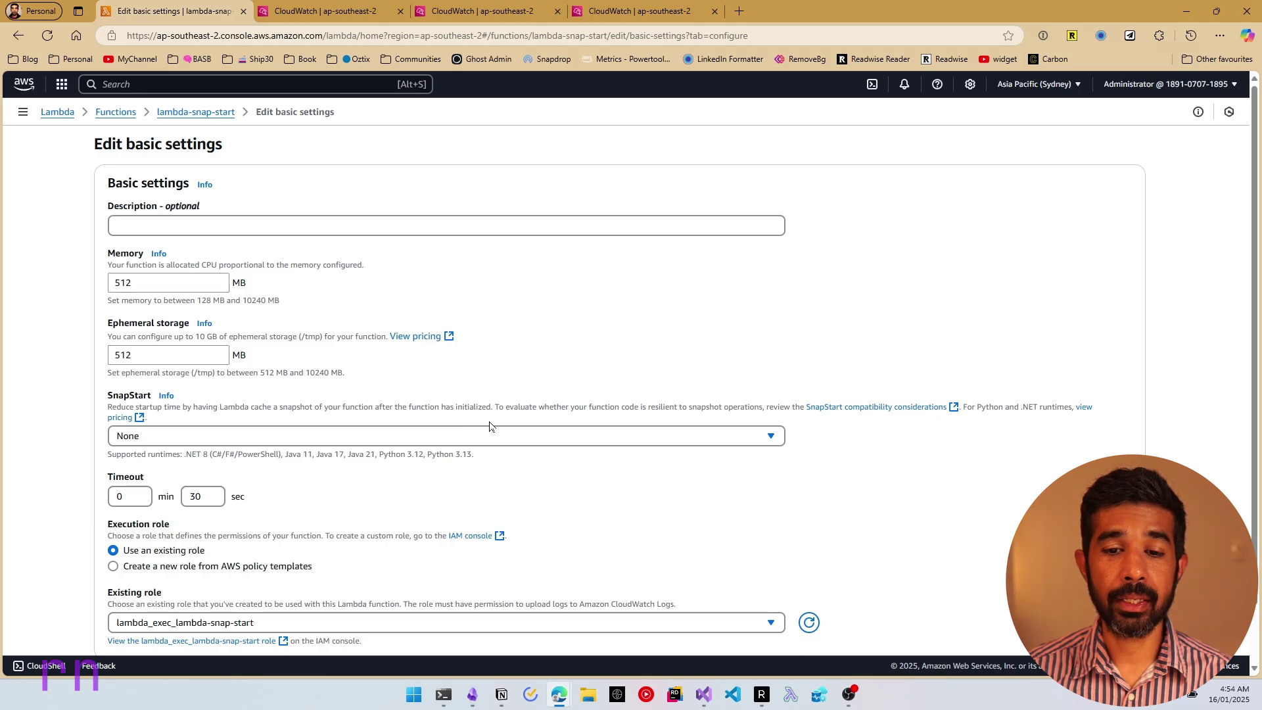
left_click(582, 437)
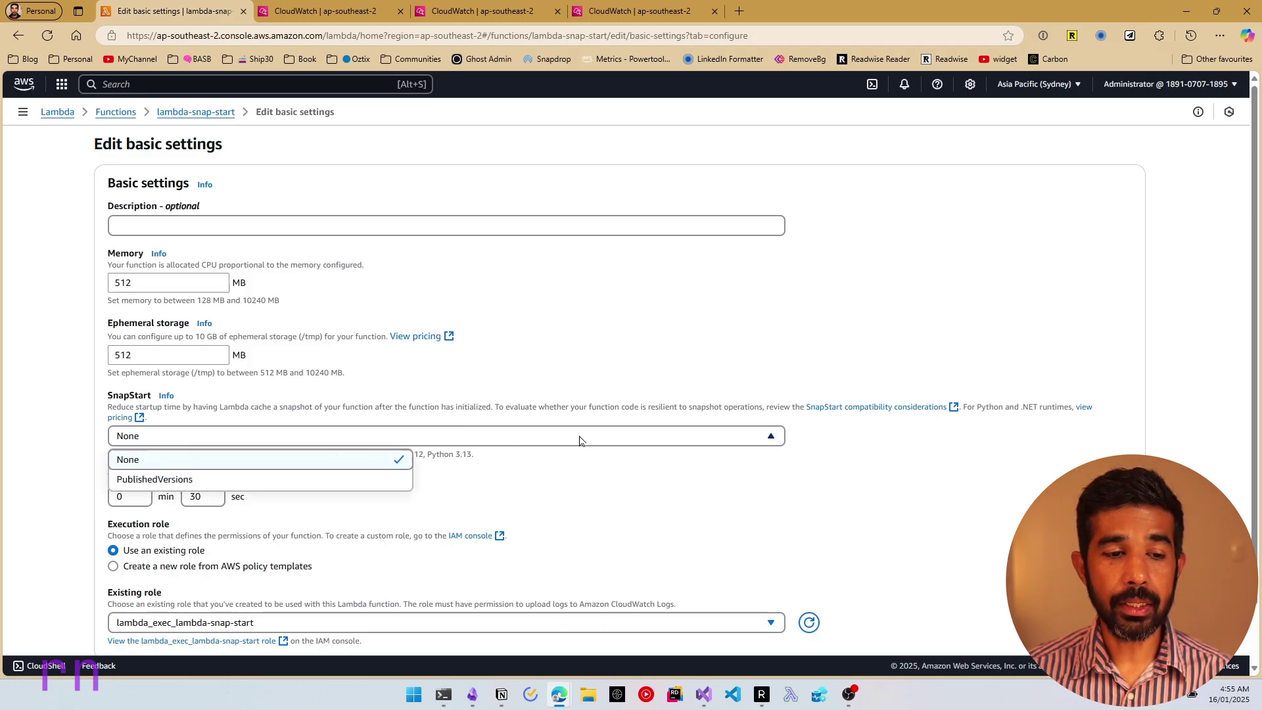
left_click(174, 481)
scroll(424, 443, "down", 1)
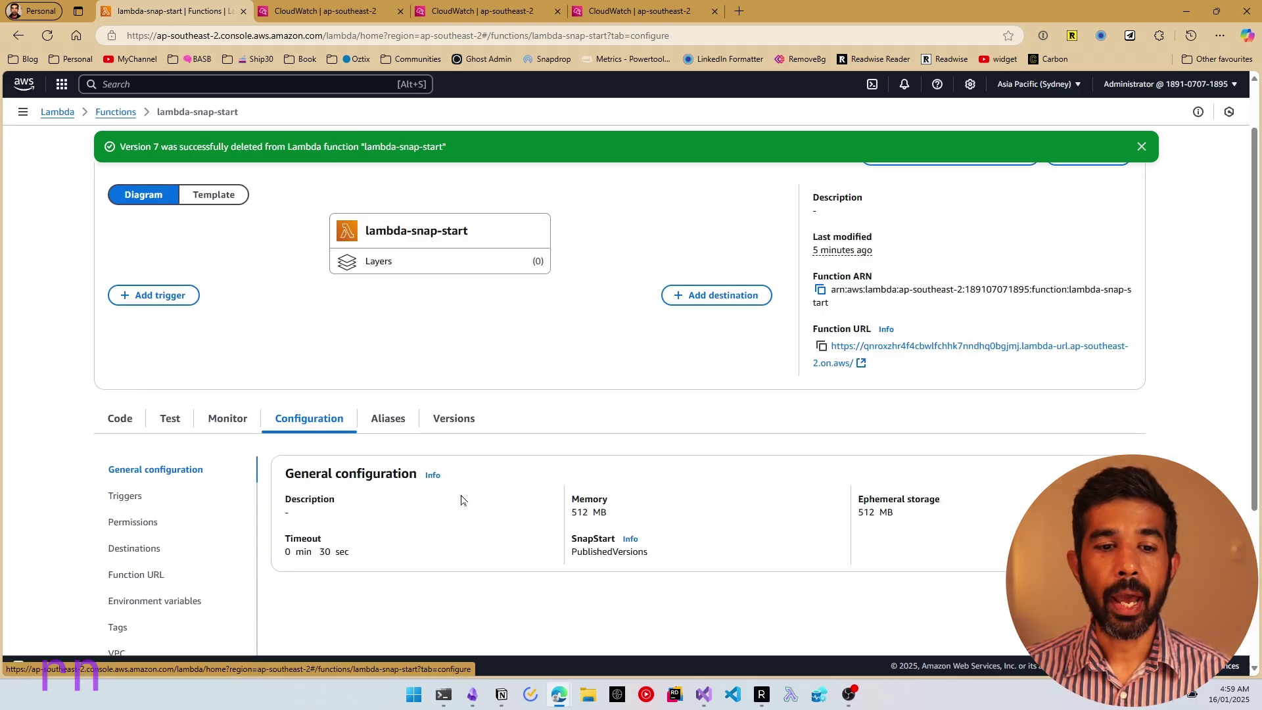
Step: Publish a new version of lambda-snap-start from $LATEST without a version description
left_click(486, 429)
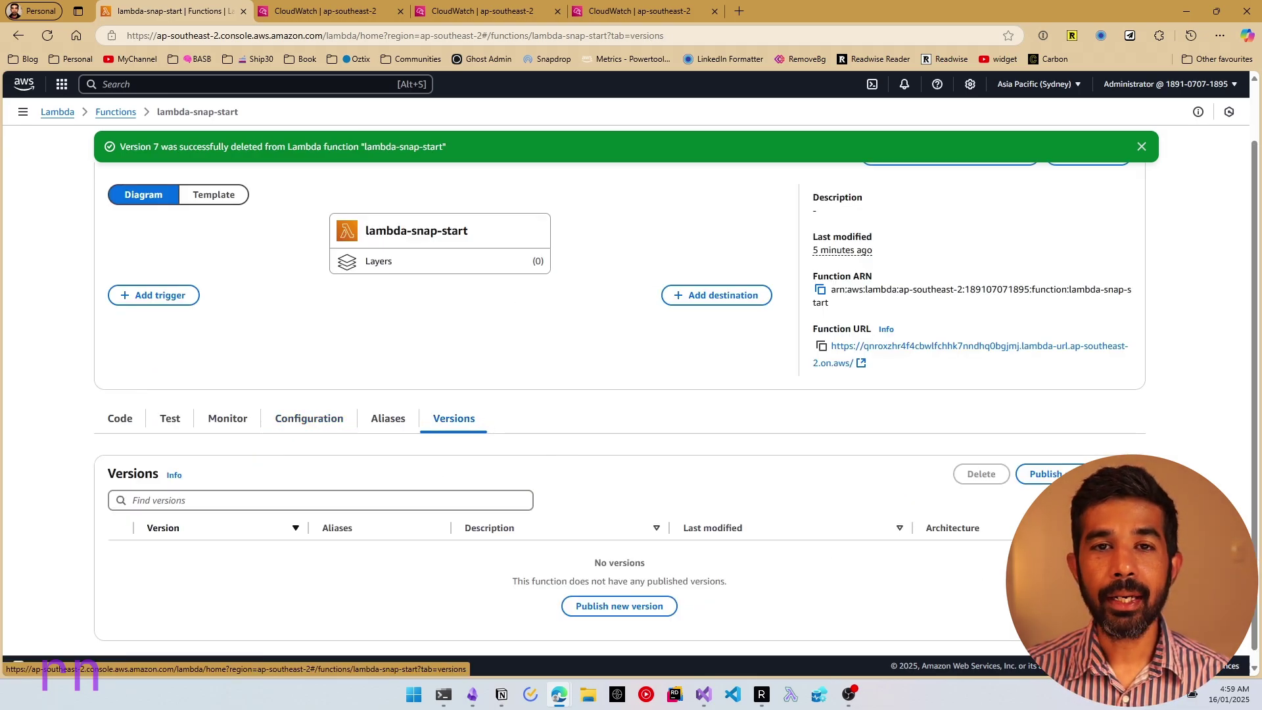
left_click(1044, 474)
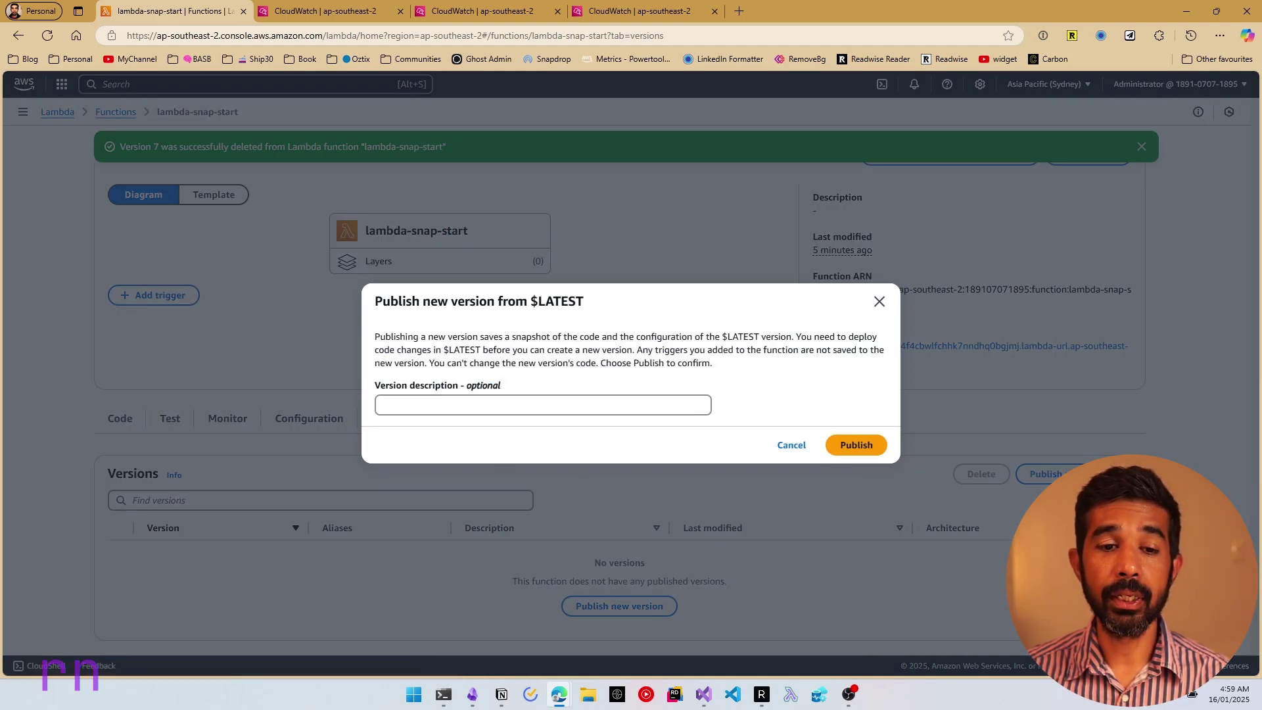
left_click(861, 445)
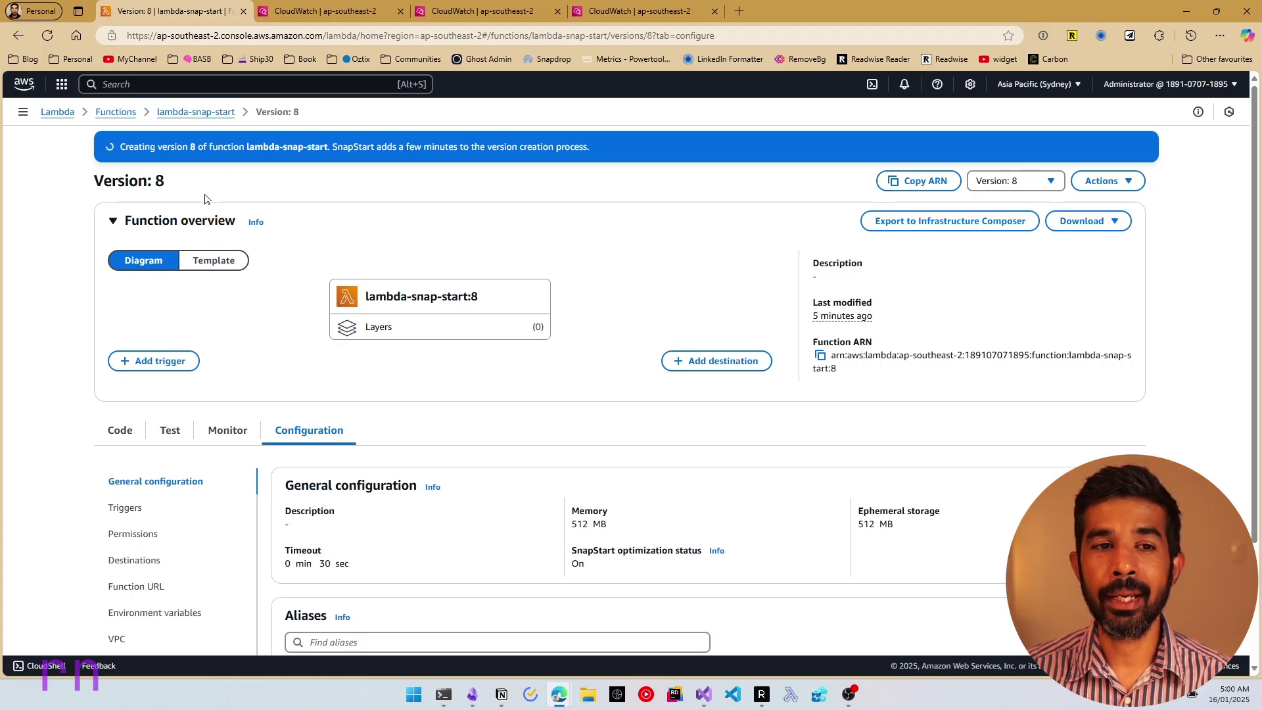
Step: Refresh the CloudWatch log streams and open the newest version 8 stream to examine its initialization events
left_click(306, 17)
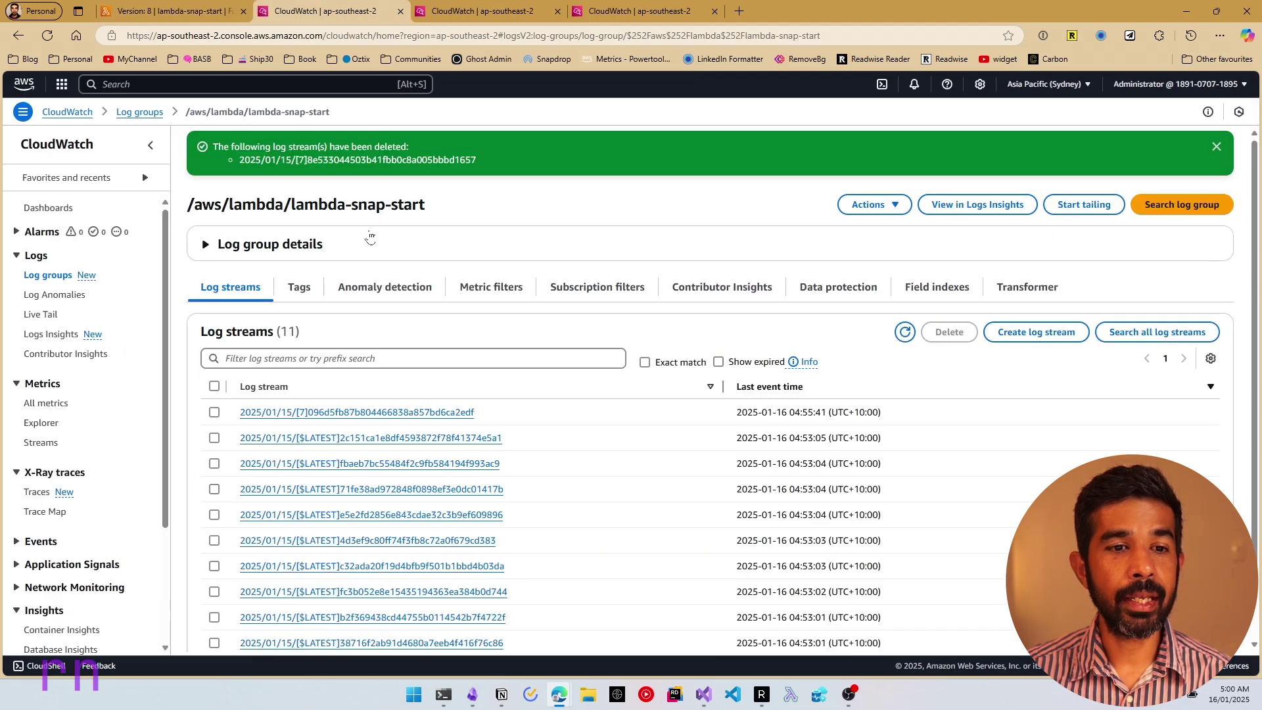
left_click(906, 332)
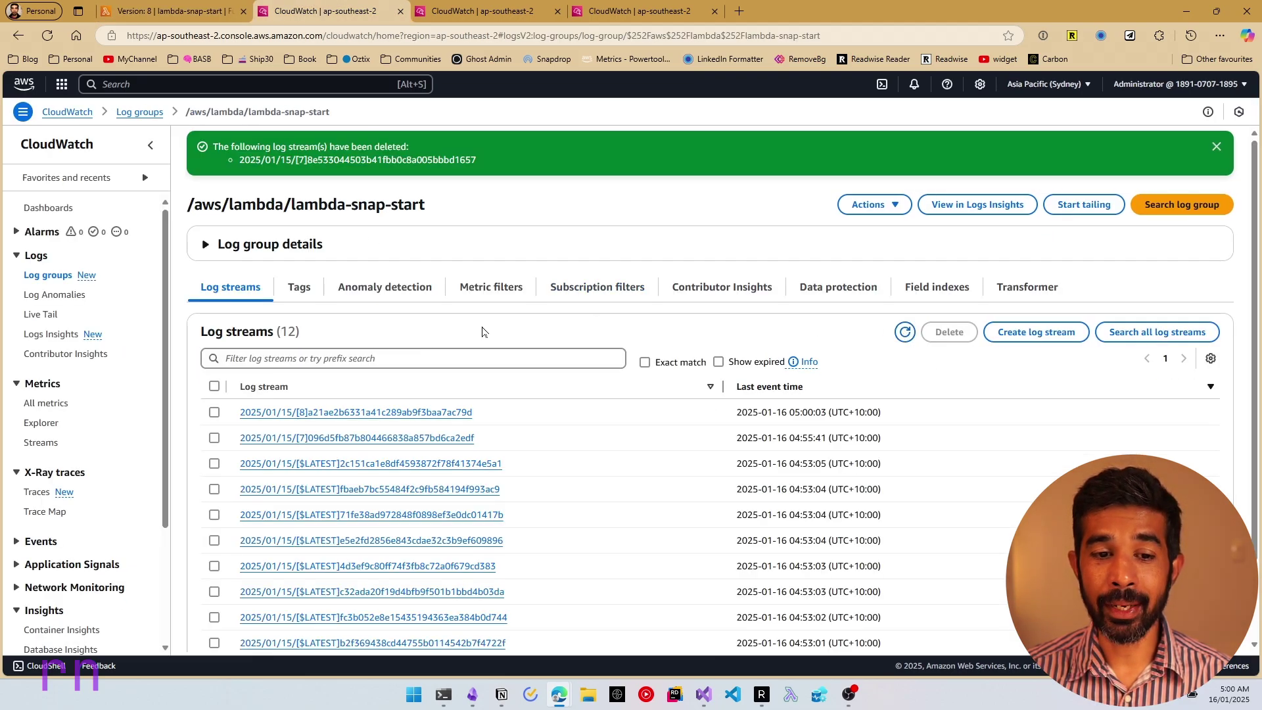
left_click(430, 413)
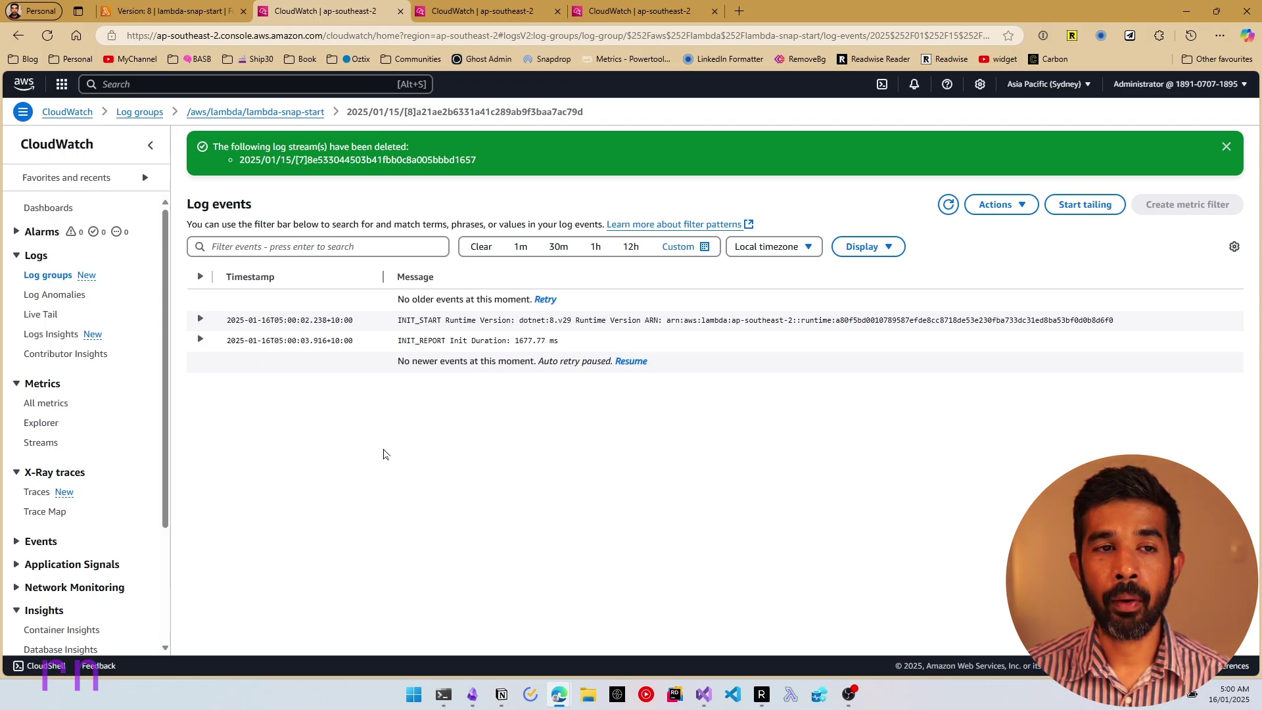
Step: On the version 8 test page, change the TEst event JSON to "Test snapstart" and invoke the function
left_click(184, 9)
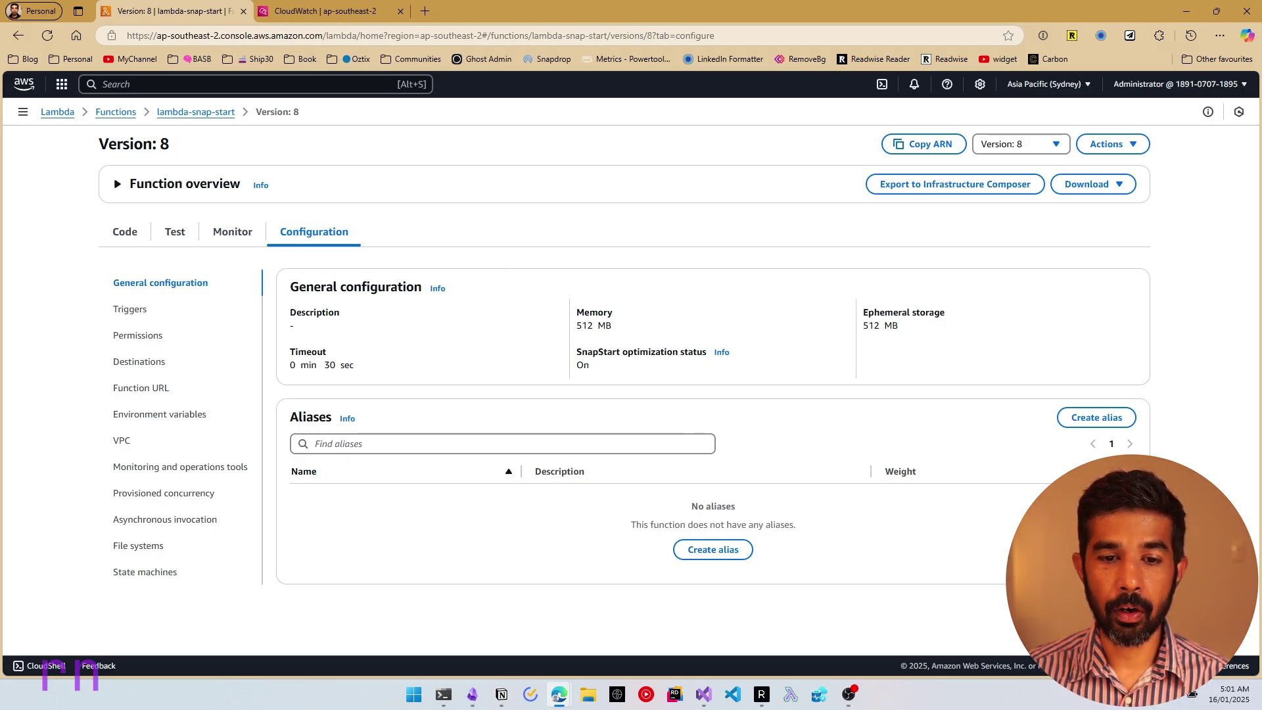
left_click(175, 232)
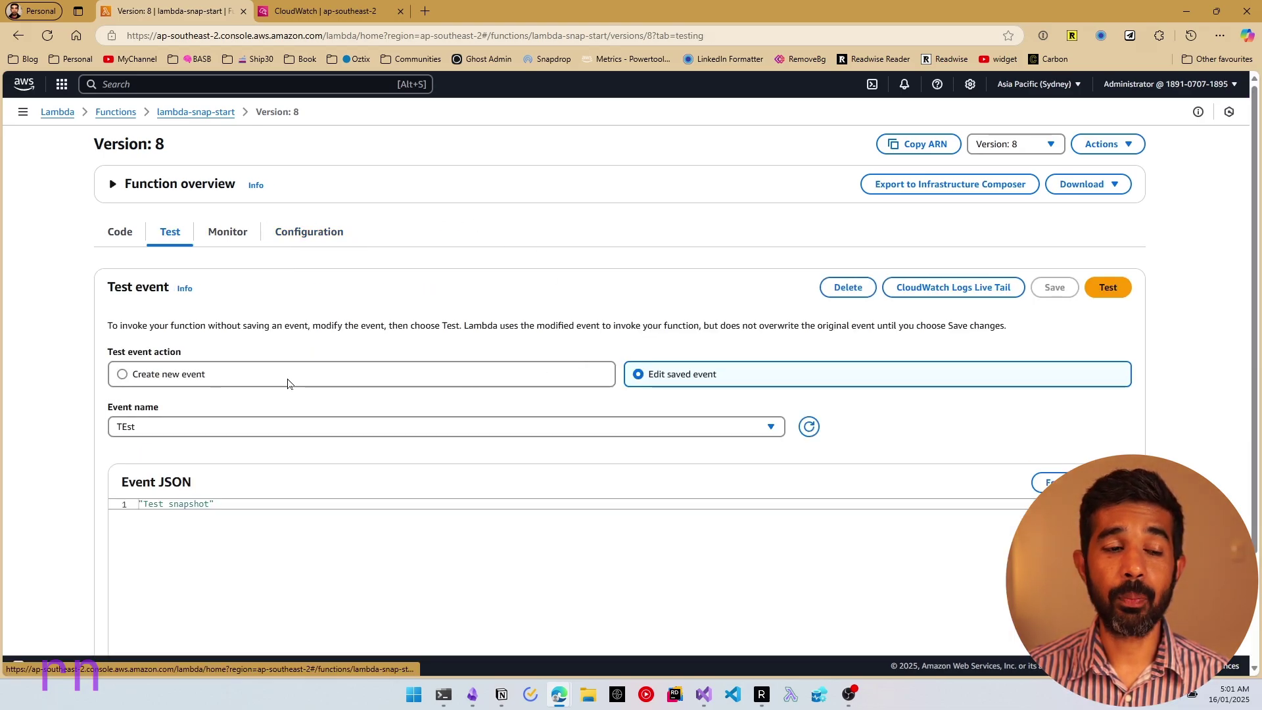
scroll(246, 388, "down", 1)
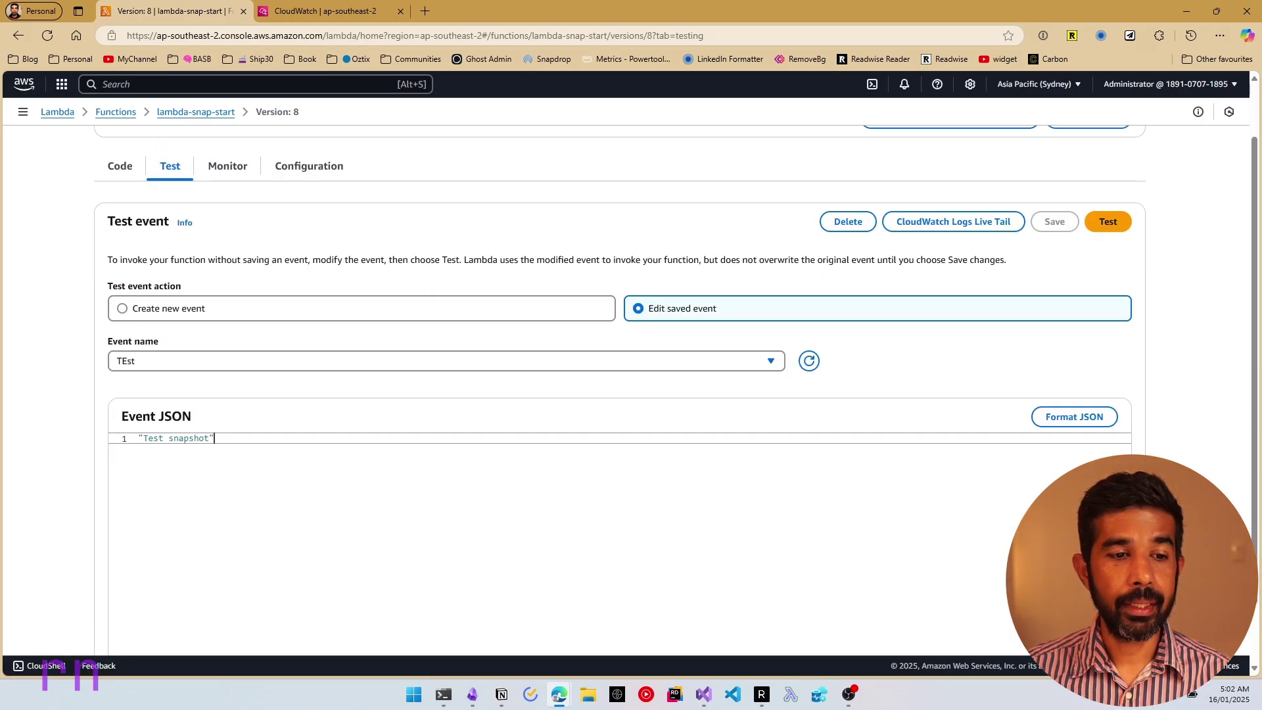
key("BackSpace")
key("BackSpace")
key("BackSpace")
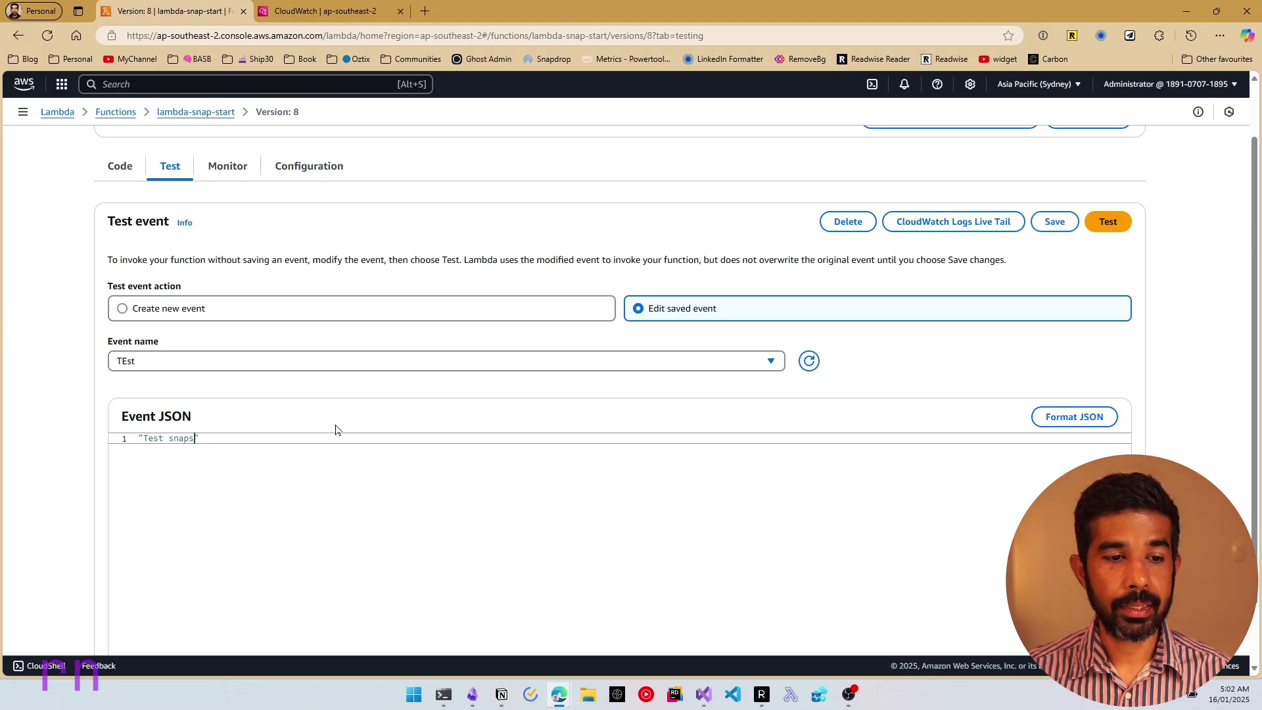
left_click(1108, 222)
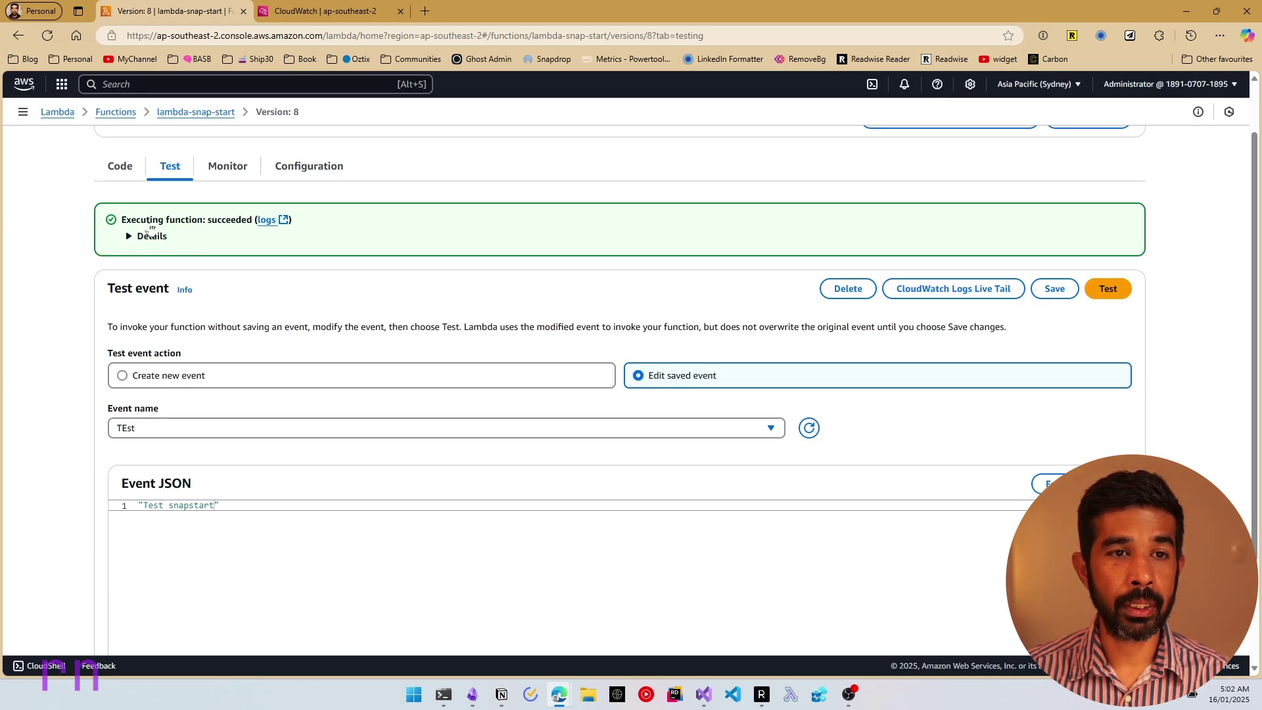
Step: Refresh the CloudWatch log streams, open the newest version 8 stream and examine the restore duration and billed duration of the invocation
left_click(348, 18)
left_click(906, 332)
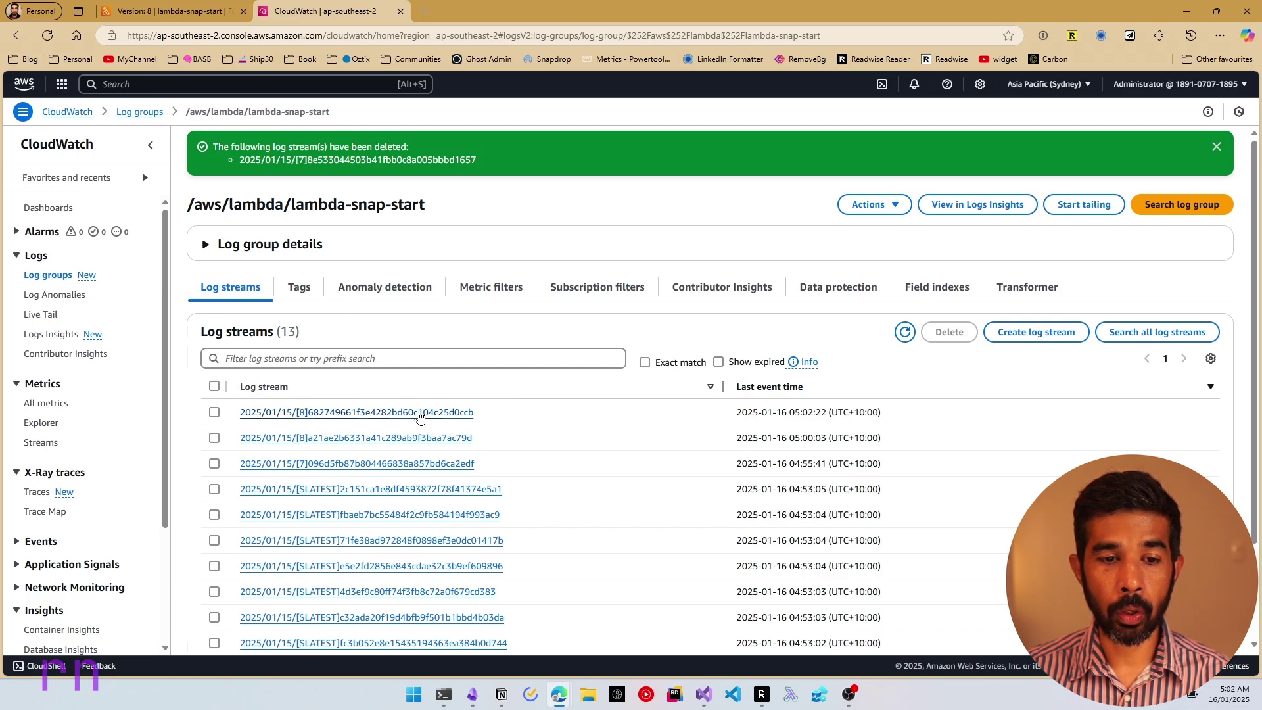
left_click(398, 413)
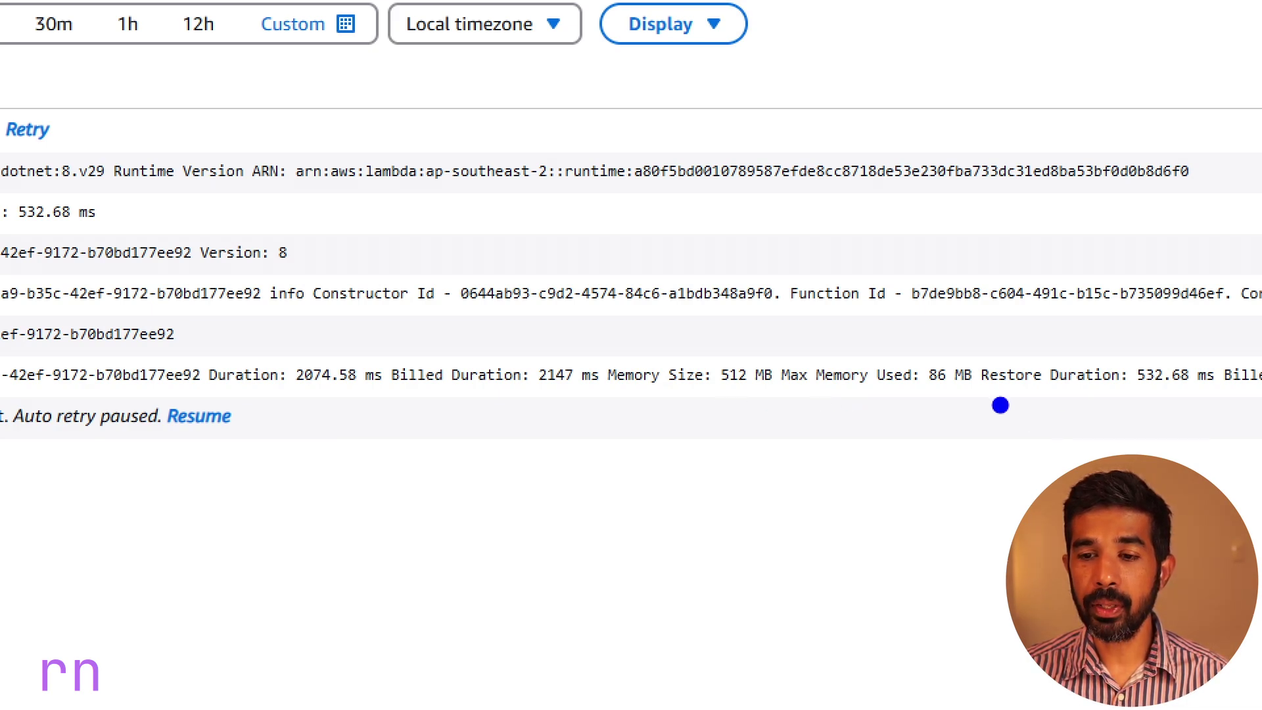
left_click_drag(959, 399, 1160, 399)
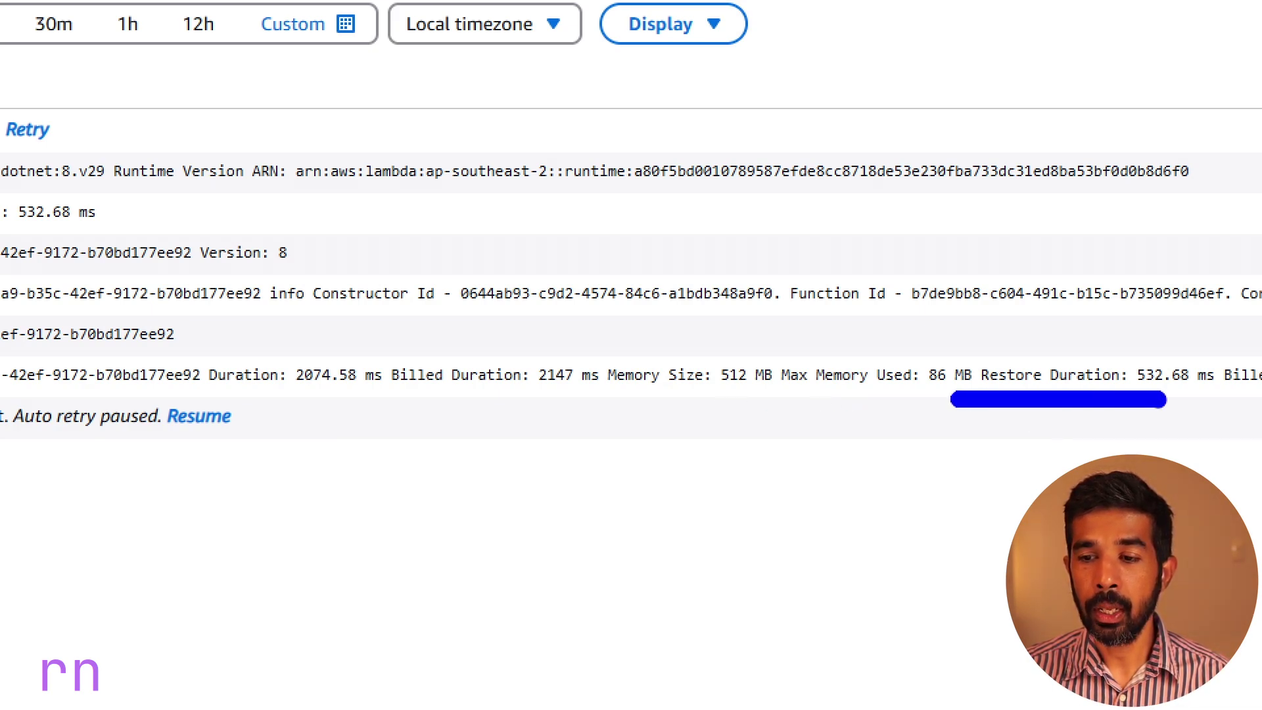
mouse_move(1172, 333)
left_mouse_down()
mouse_move(1102, 365)
mouse_move(1210, 459)
mouse_move(1216, 325)
mouse_move(1170, 335)
left_mouse_up()
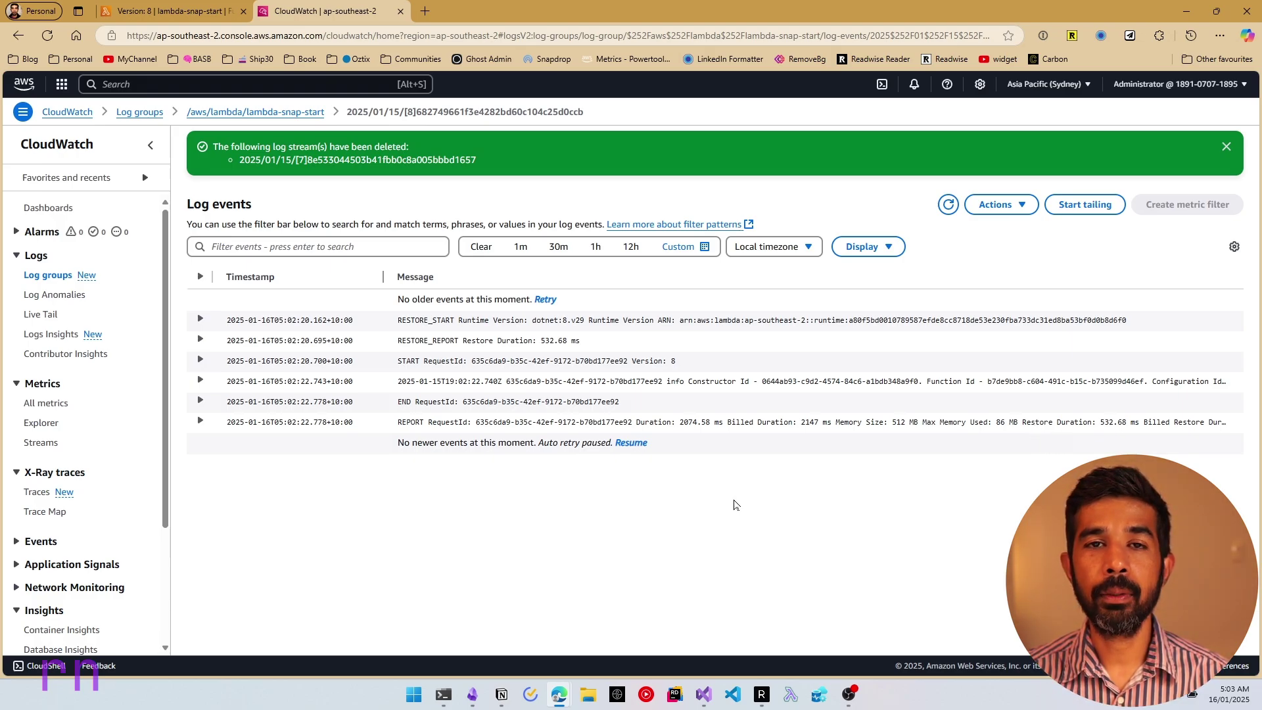
Step: In the PowerShell terminal, run .\invoke-lambda-function-parallel.ps1 with -FunctionName "lambda-snap-start:8" and -InvocationCount 5
key("alt+Tab")
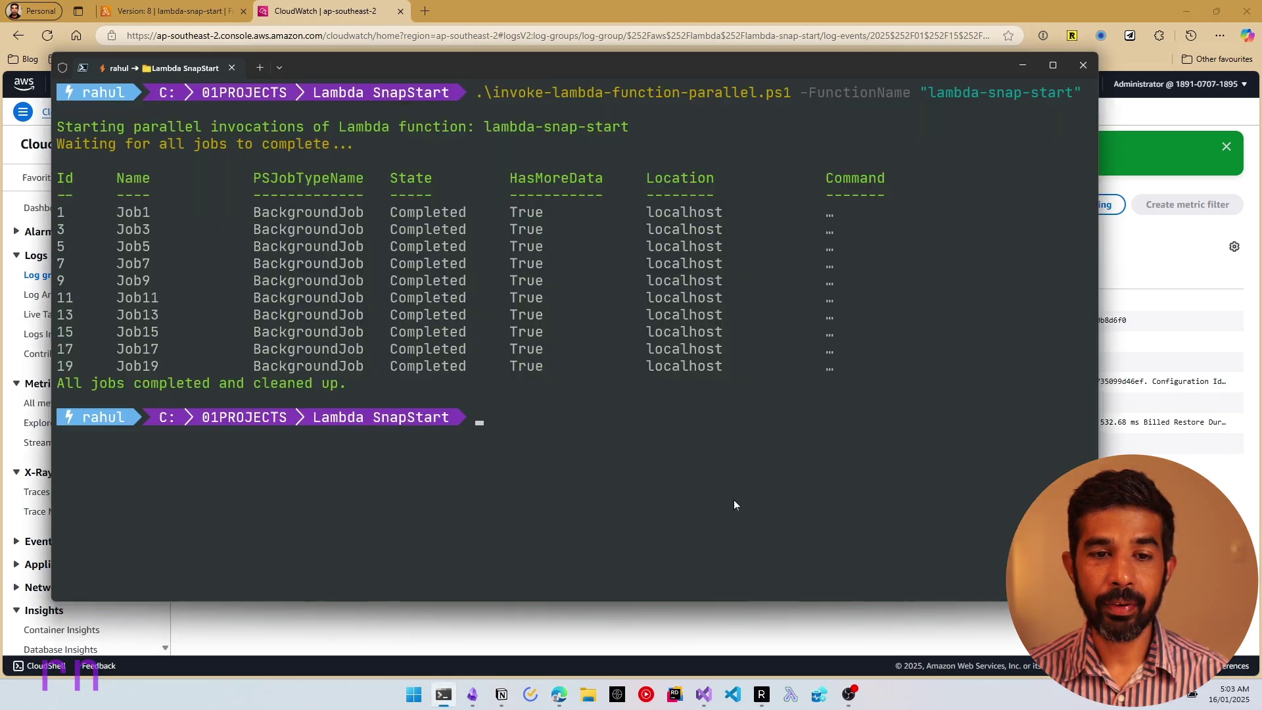
key("Up")
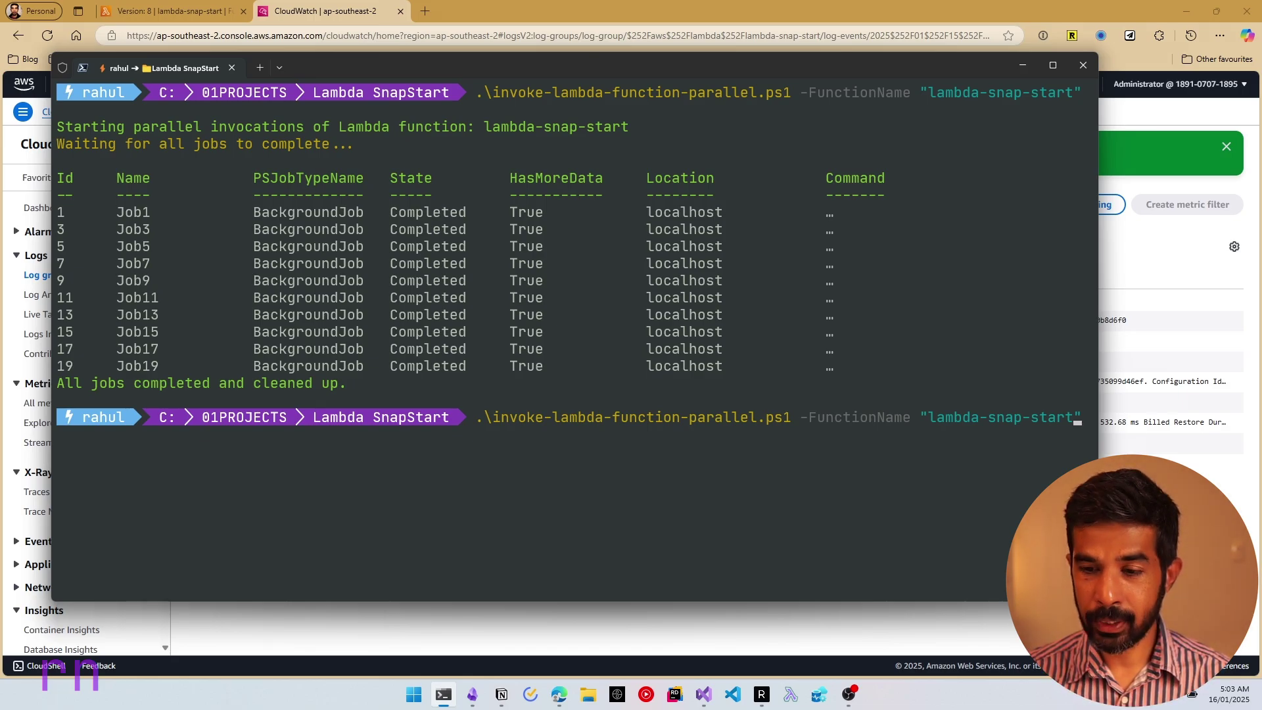
key("Right")
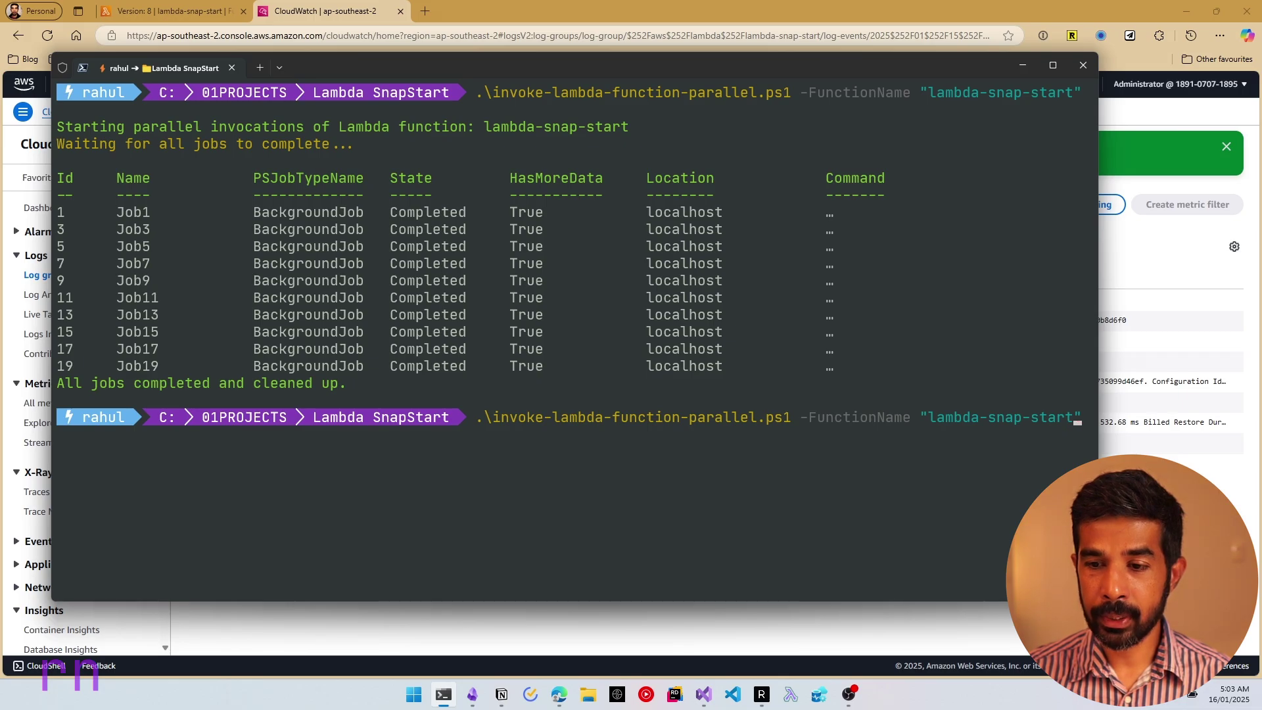
type(":")
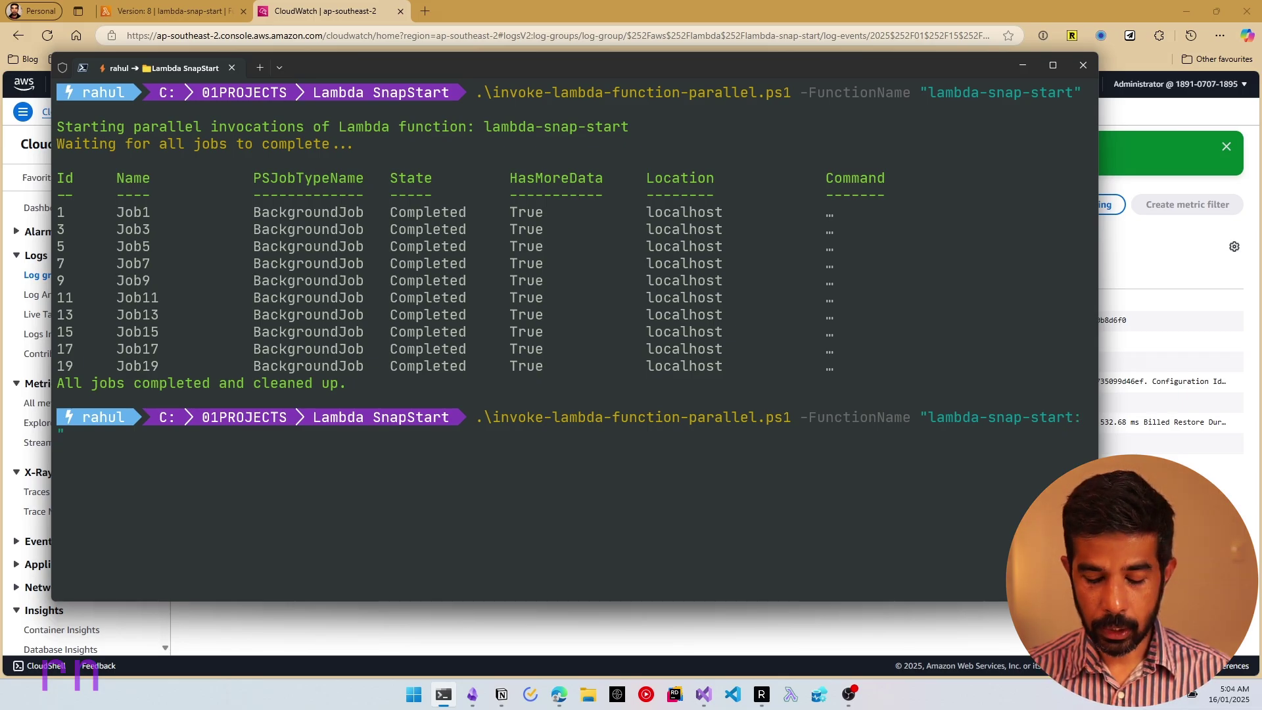
type("8")
key("Right")
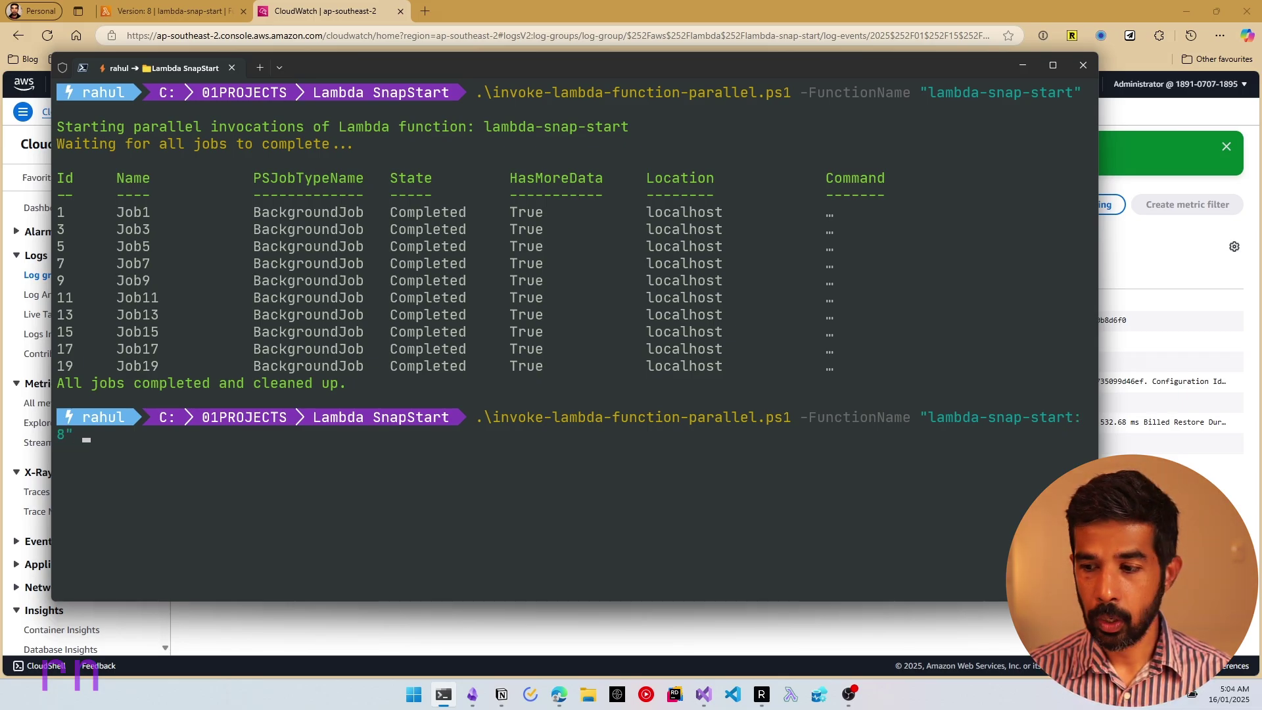
type("-InvocationCount")
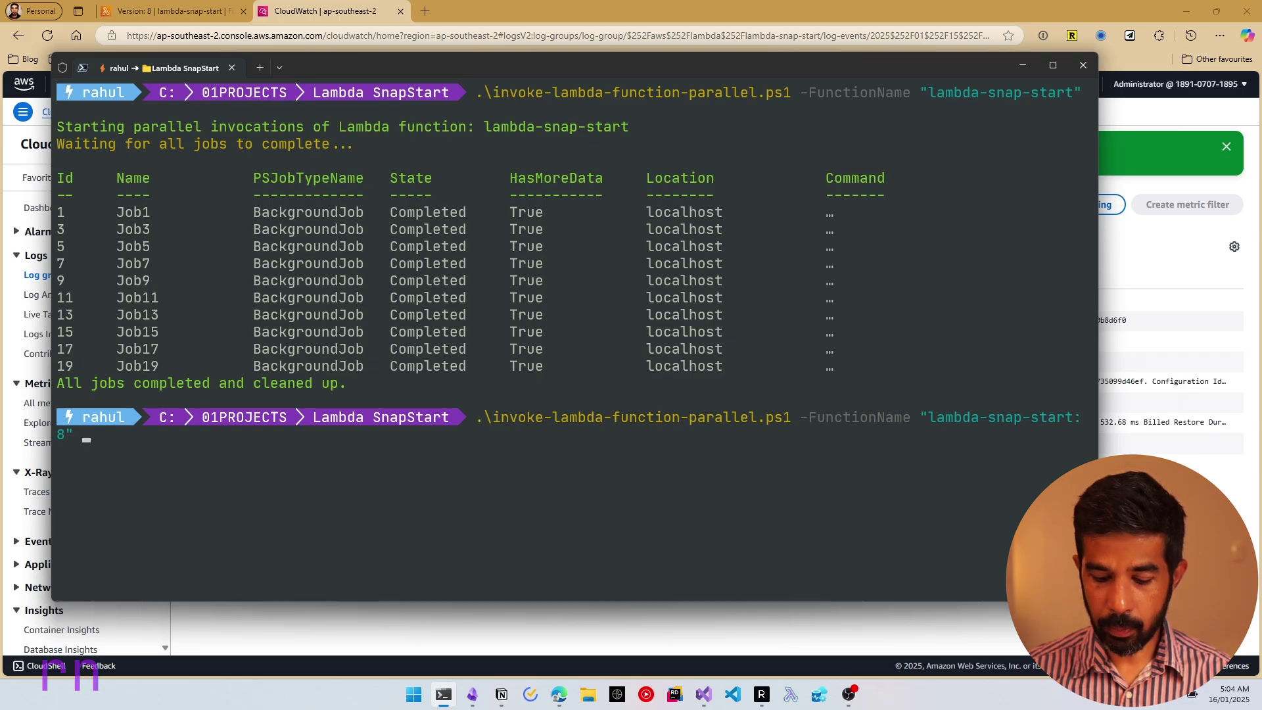
type(" 5")
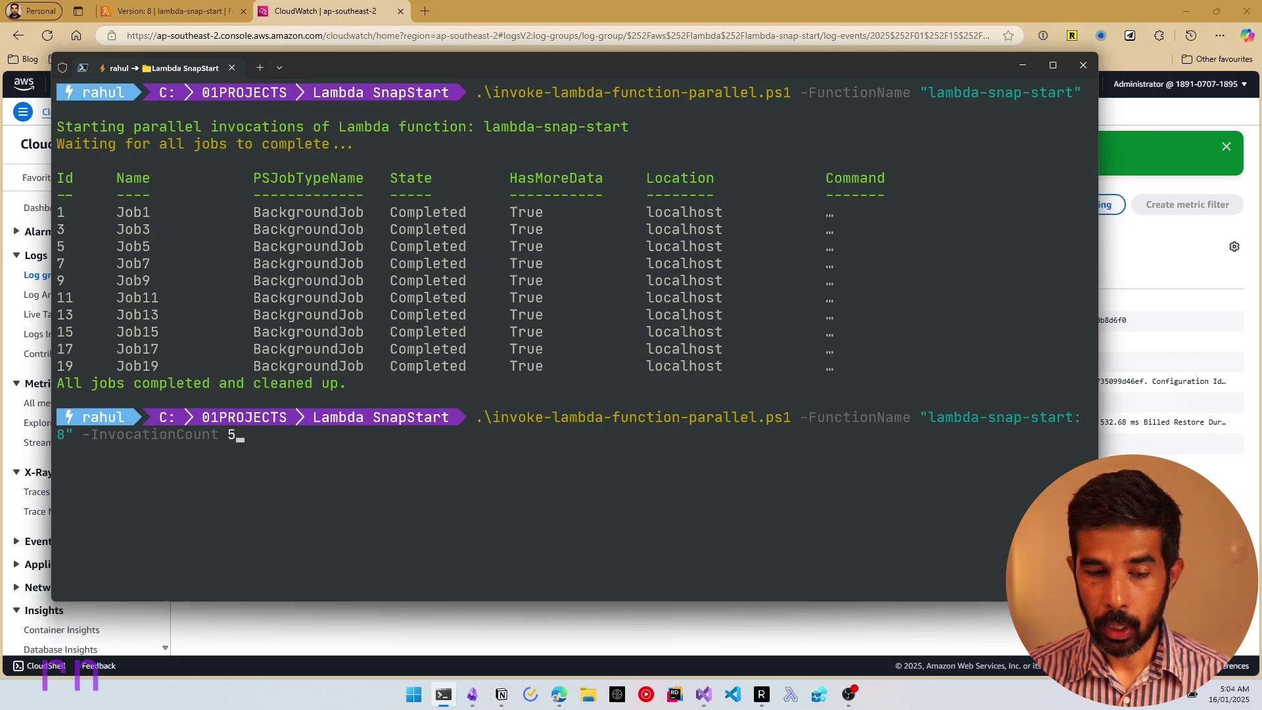
key("Return")
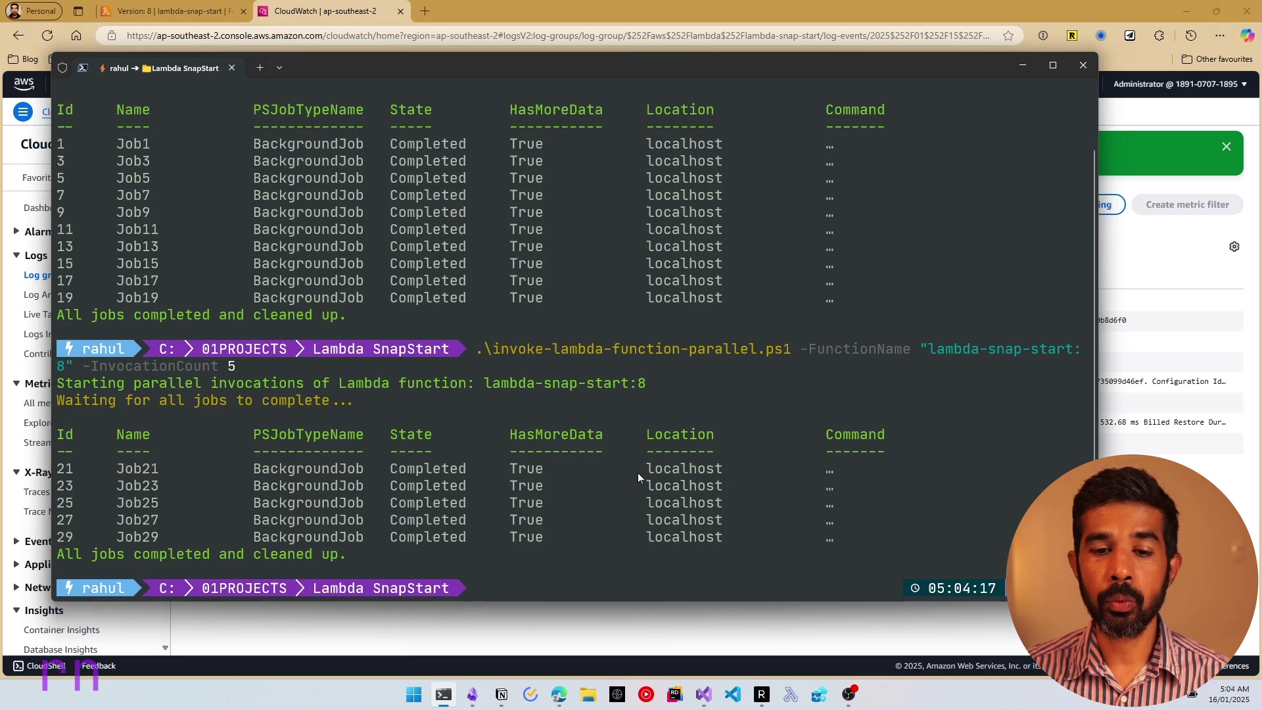
Step: Back in CloudWatch in the browser, refresh the lambda-snap-start log streams and open two of the newest version 8 streams in separate tabs
key("alt+Tab")
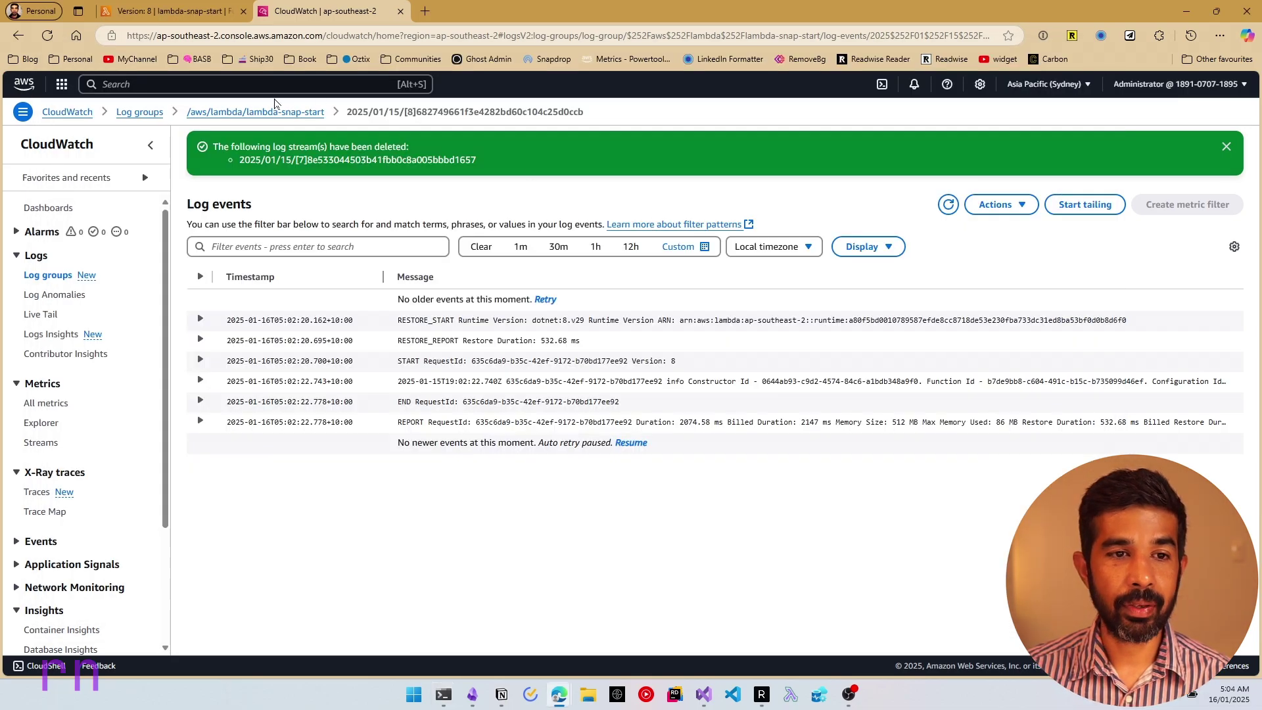
left_click(261, 121)
left_click(914, 333)
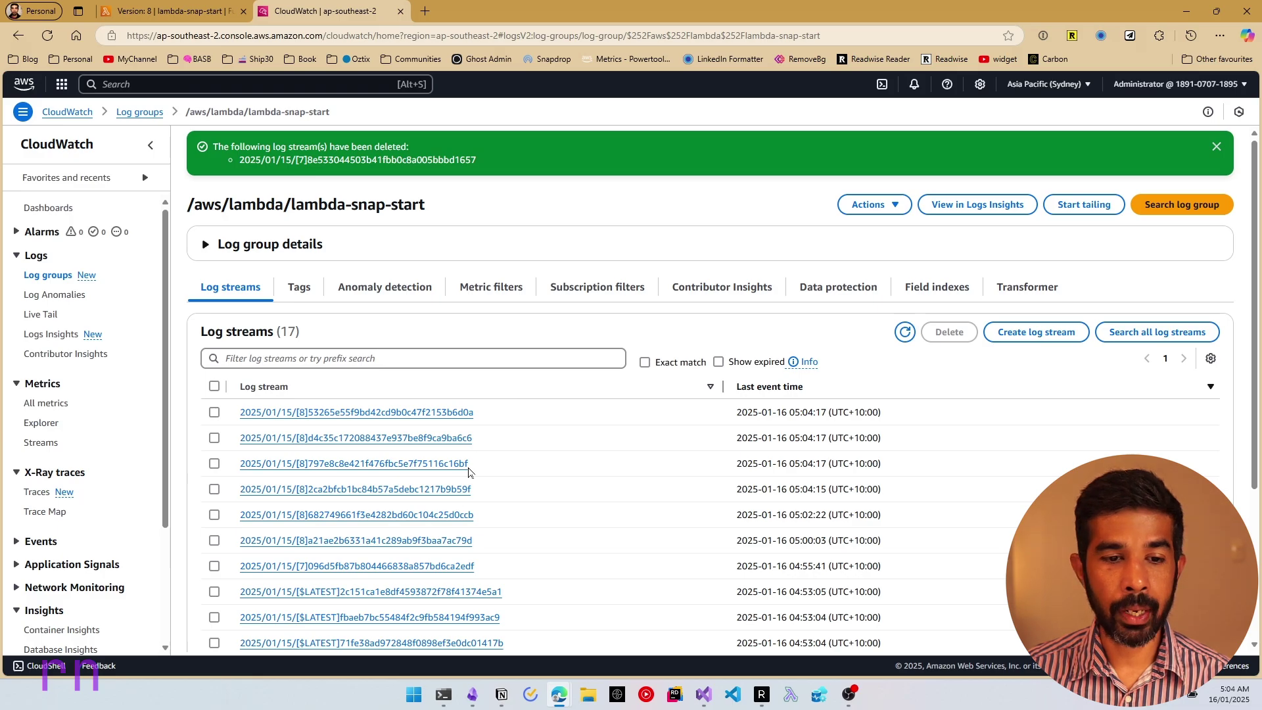
scroll(447, 421, "down", 1)
middle_click(424, 374)
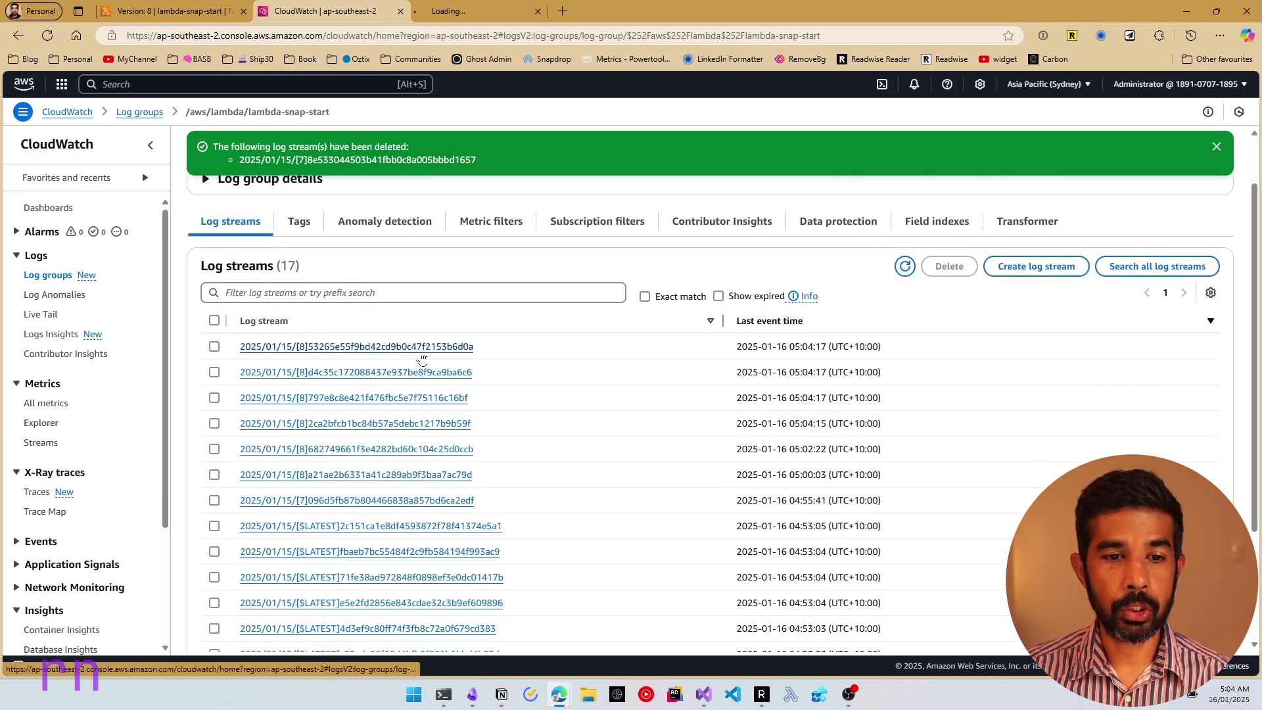
middle_click(421, 398)
Step: Examine and mark the restore duration in the REPORT line of each of the two opened version 8 log streams
left_click(490, 11)
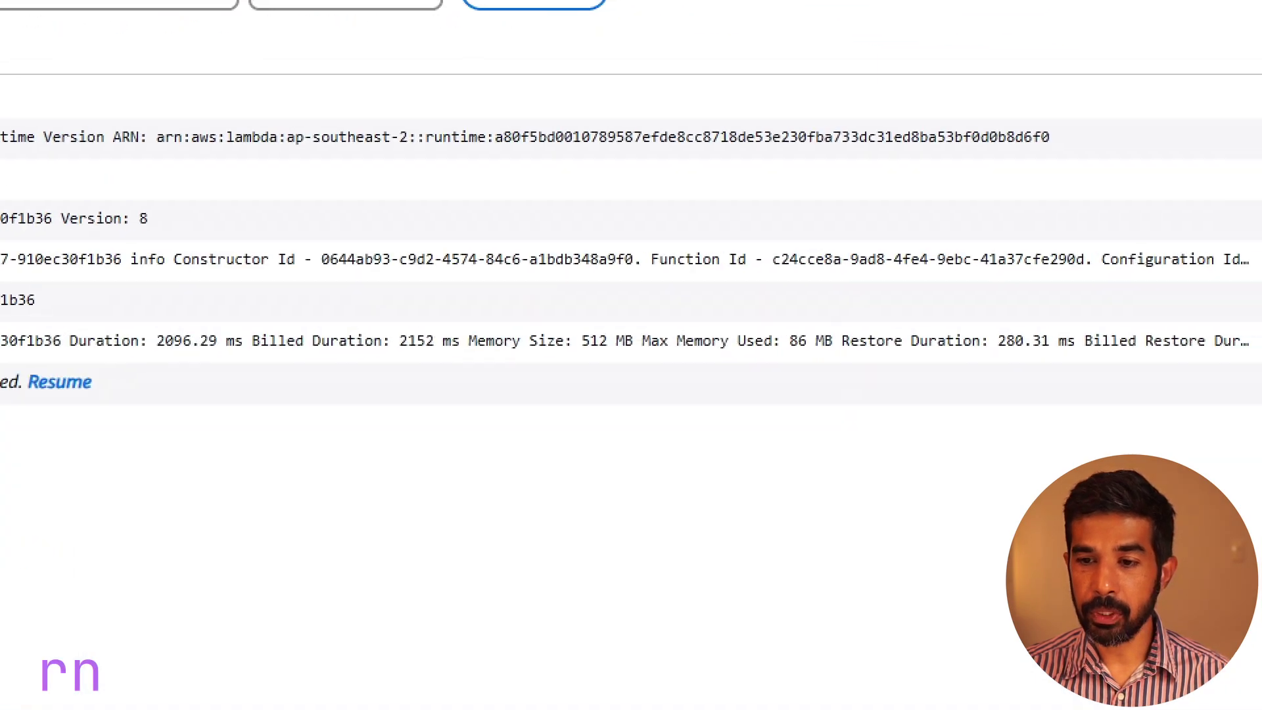
mouse_move(927, 293)
left_mouse_down()
mouse_move(930, 443)
mouse_move(908, 300)
left_mouse_up()
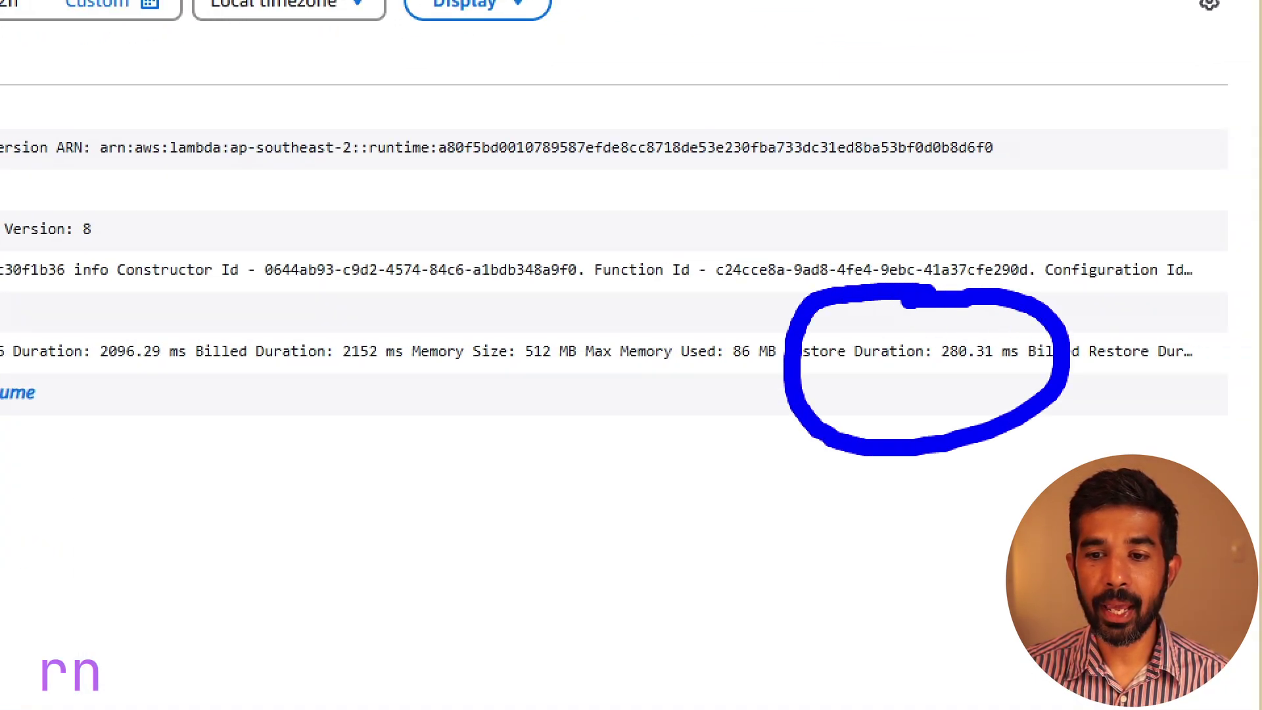
key("Escape")
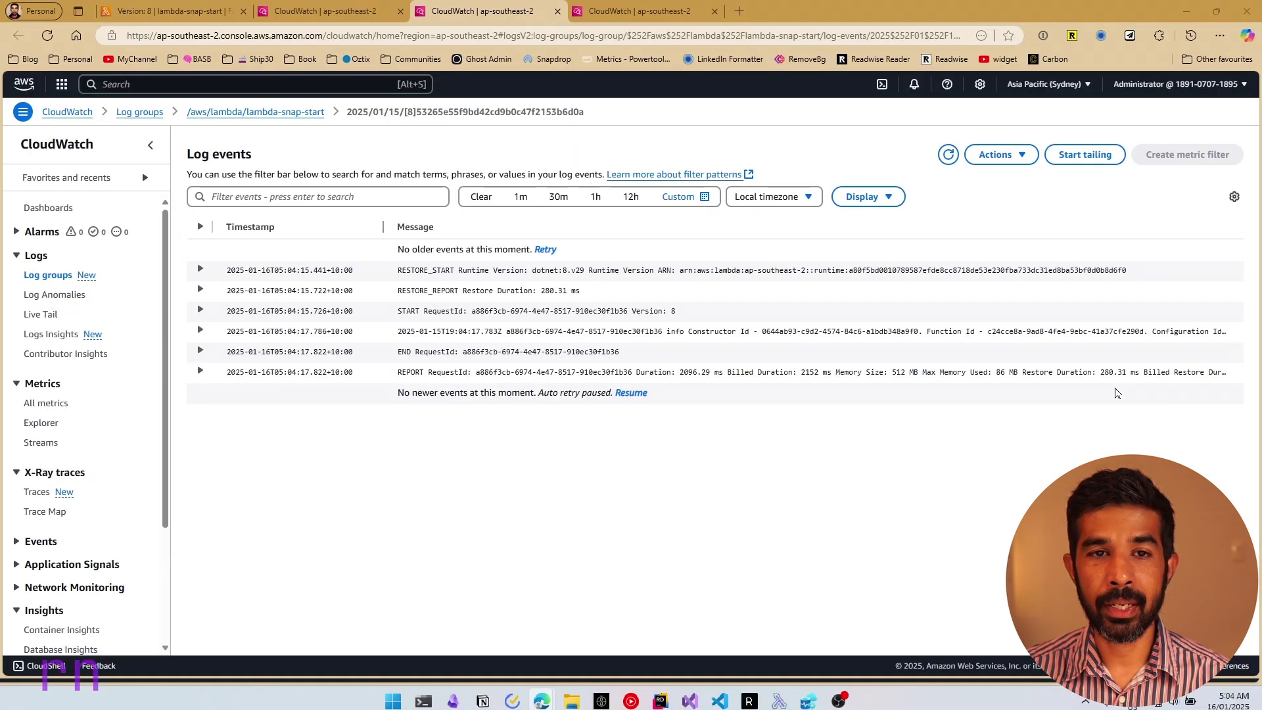
left_click(678, 14)
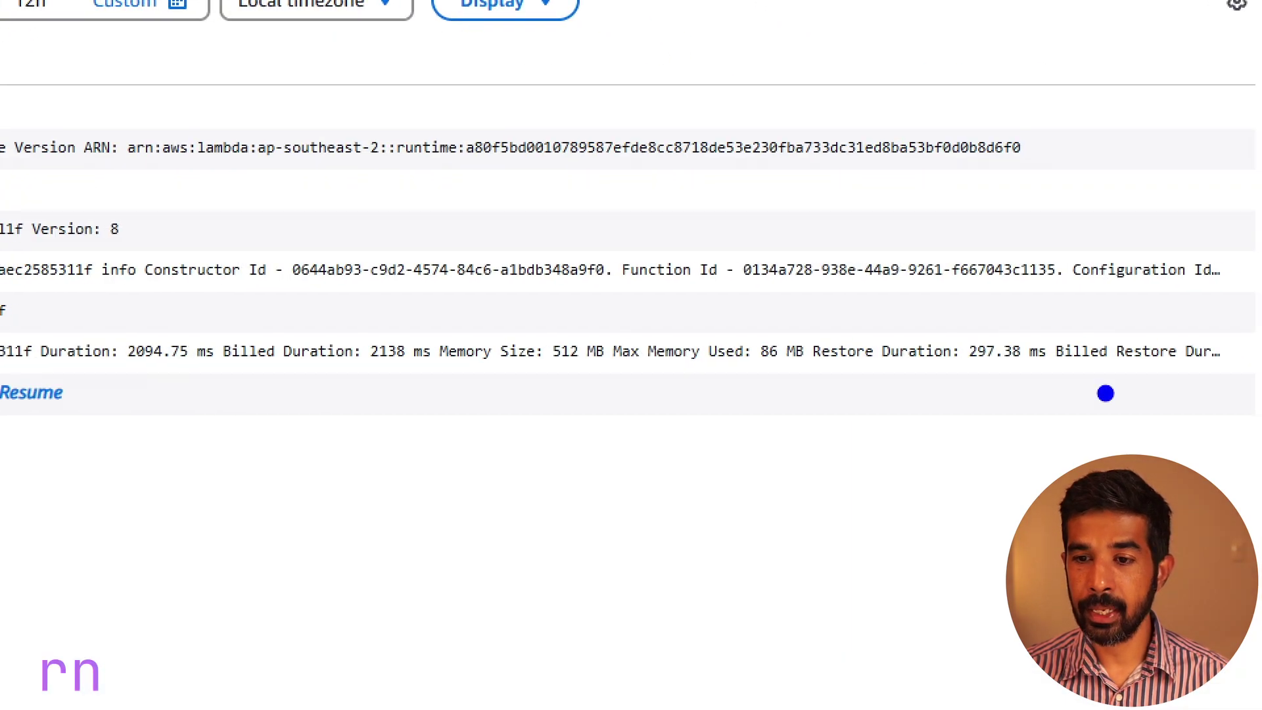
mouse_move(1119, 343)
left_mouse_down()
mouse_move(1103, 334)
mouse_move(1046, 422)
mouse_move(1119, 343)
left_mouse_up()
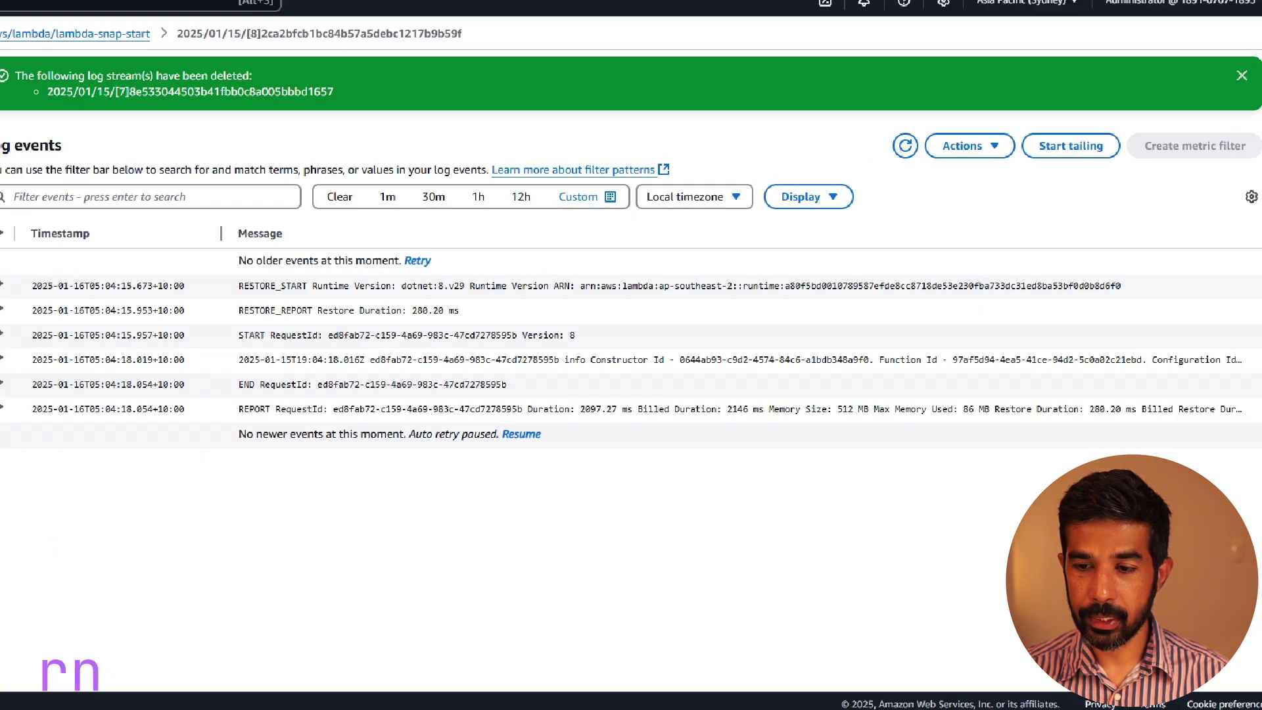
Step: In the version 8 log stream starting with 2ca2bfcb, circle the restore duration in the REPORT line and underline beside it
left_click(1168, 420)
mouse_move(972, 247)
left_mouse_down()
mouse_move(821, 362)
mouse_move(920, 209)
mouse_move(910, 214)
left_mouse_up()
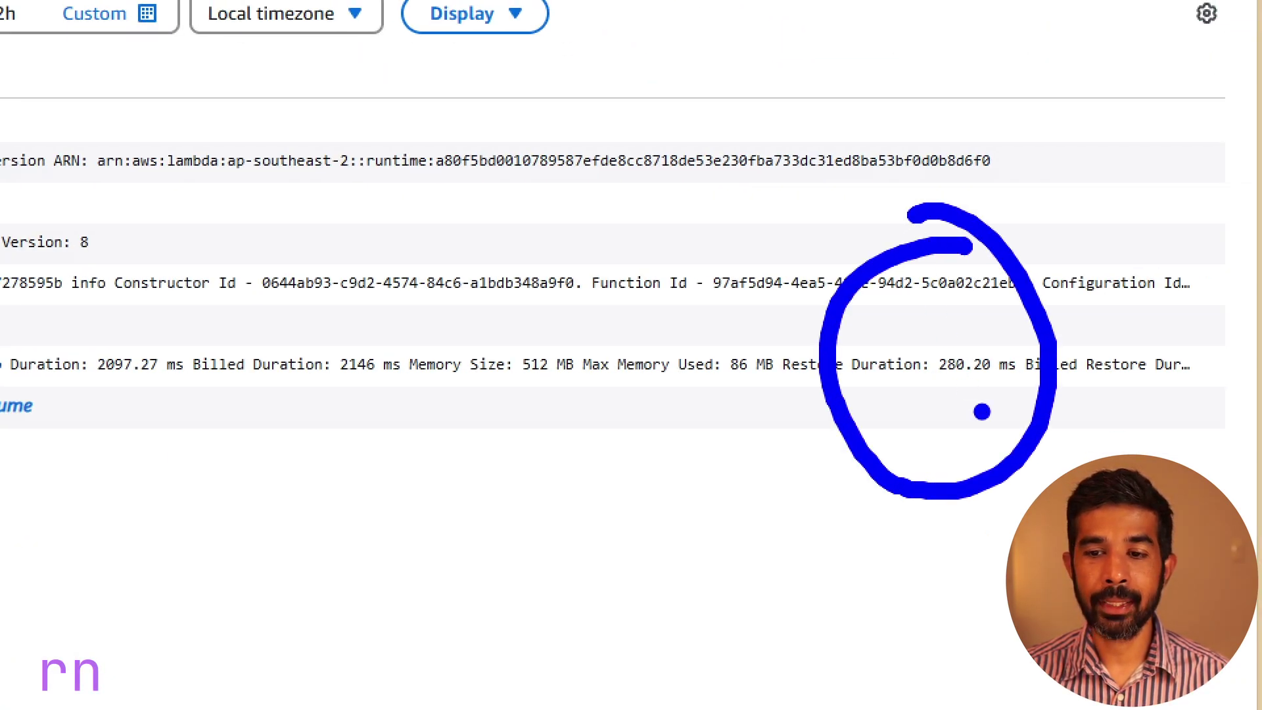
left_click_drag(822, 397, 747, 399)
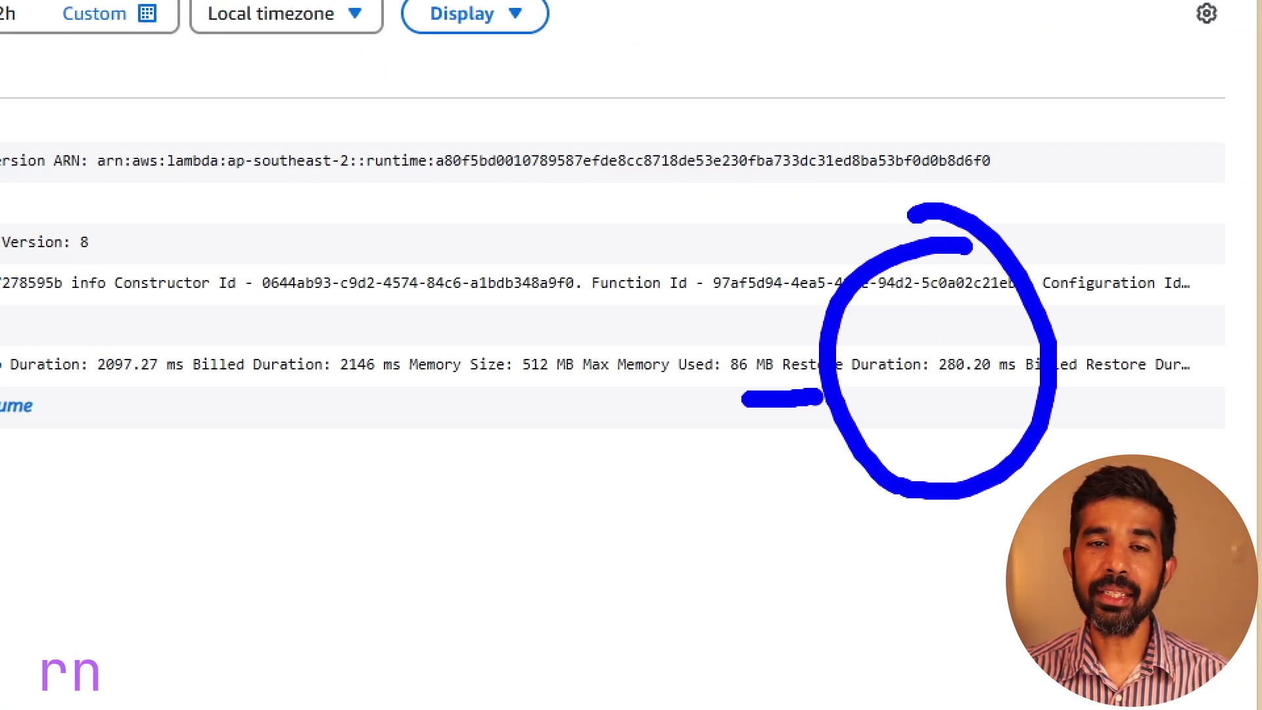